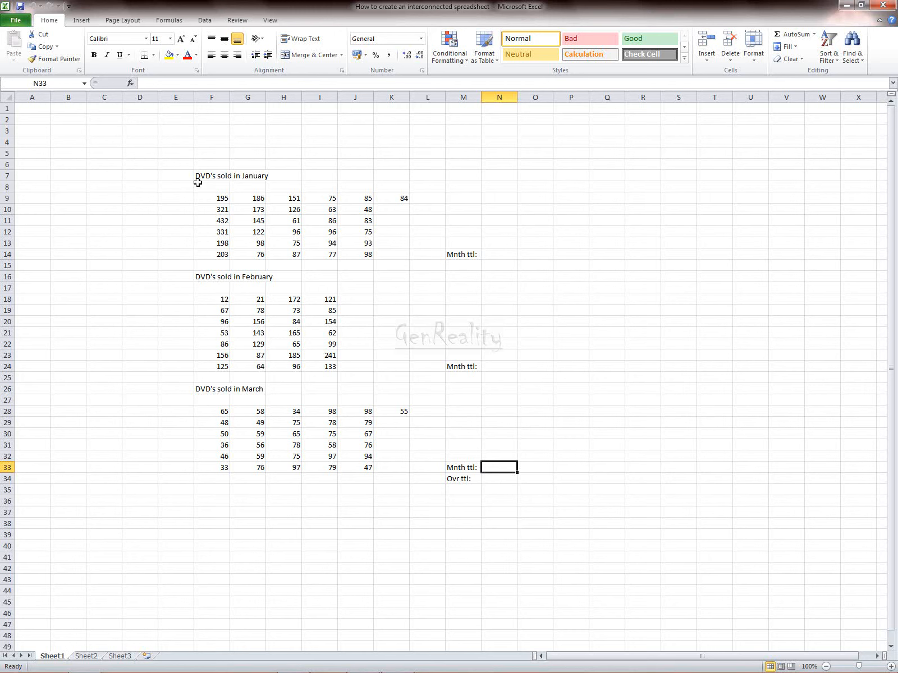
Examine the January, February and March DVD sales figures and the empty cells beside the monthly and overall total labels
{"action": "left_click_drag", "start_coordinate": [198, 175], "coordinate": [476, 480]}
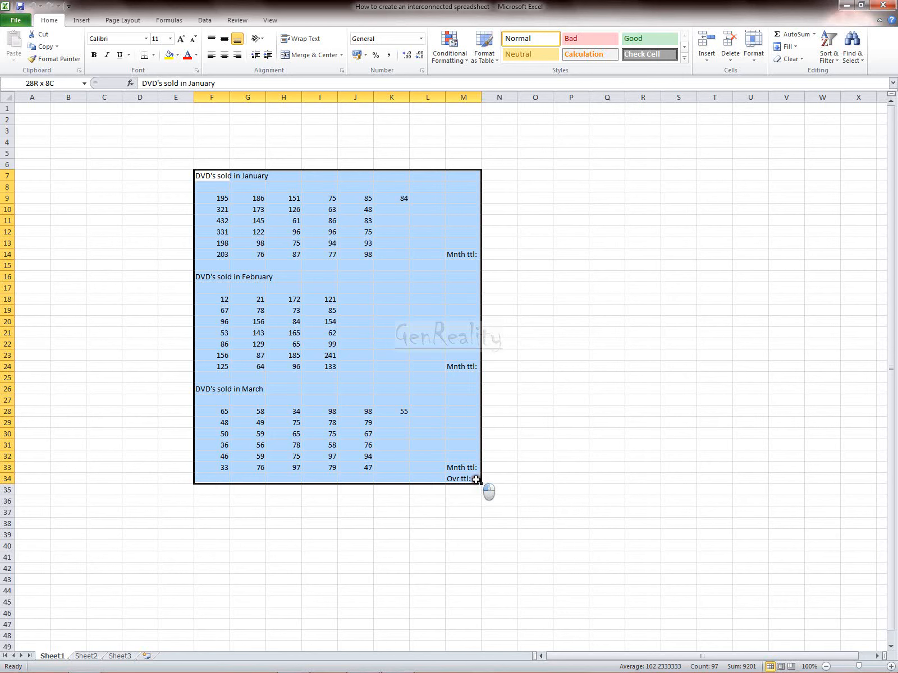
{"action": "left_click_drag", "start_coordinate": [475, 480], "coordinate": [195, 179]}
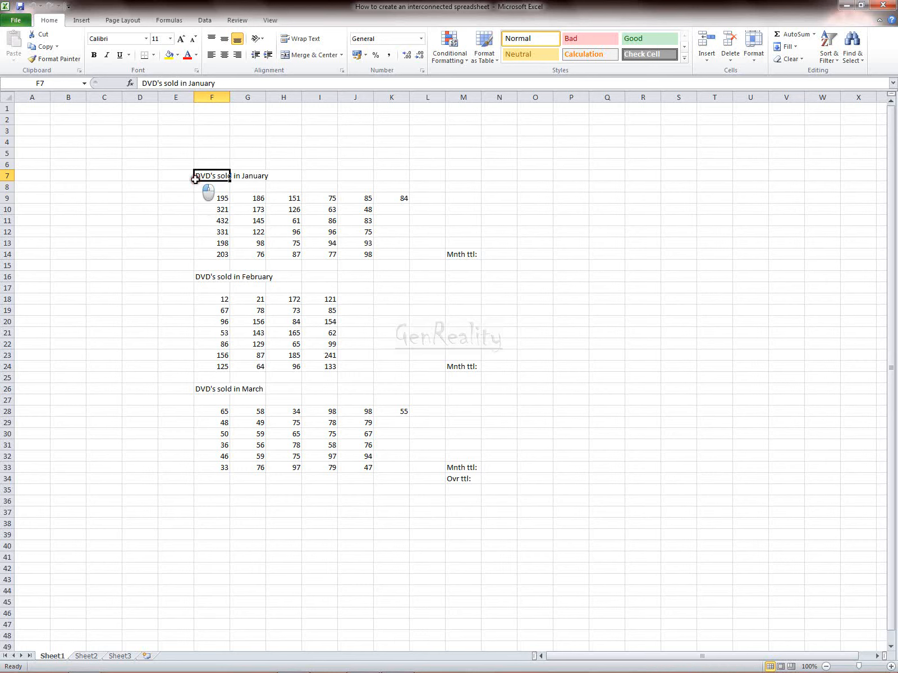
{"action": "left_click", "coordinate": [207, 153]}
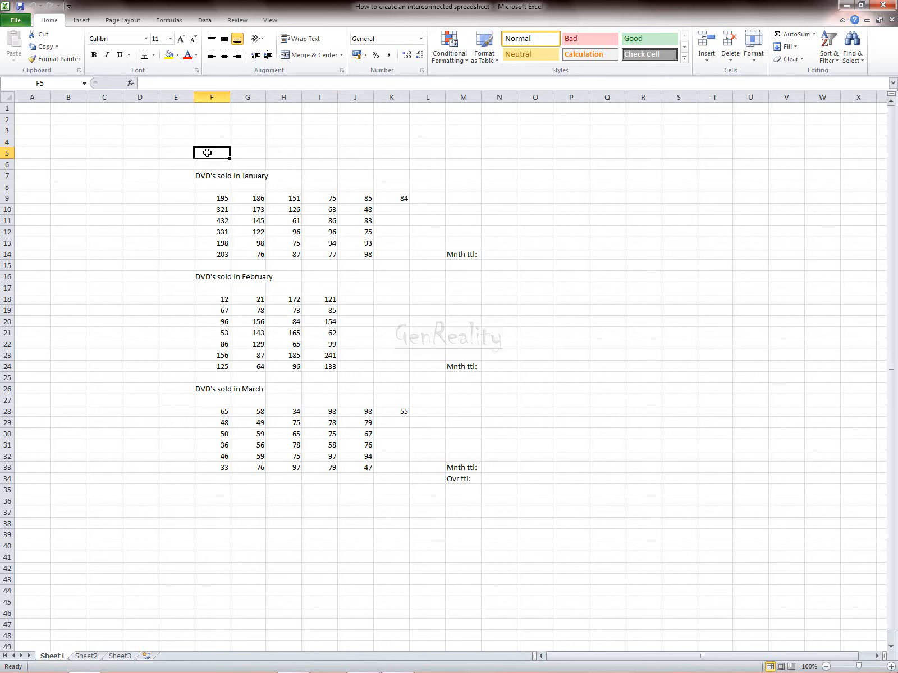
{"action": "left_click", "coordinate": [220, 198]}
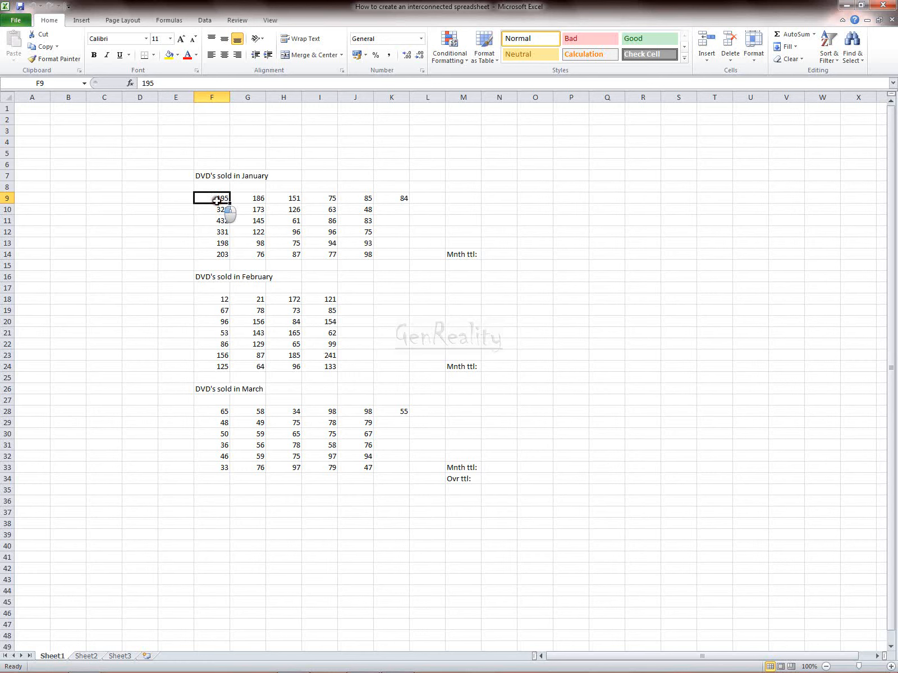
{"action": "left_click", "coordinate": [217, 212]}
{"action": "left_click", "coordinate": [219, 220]}
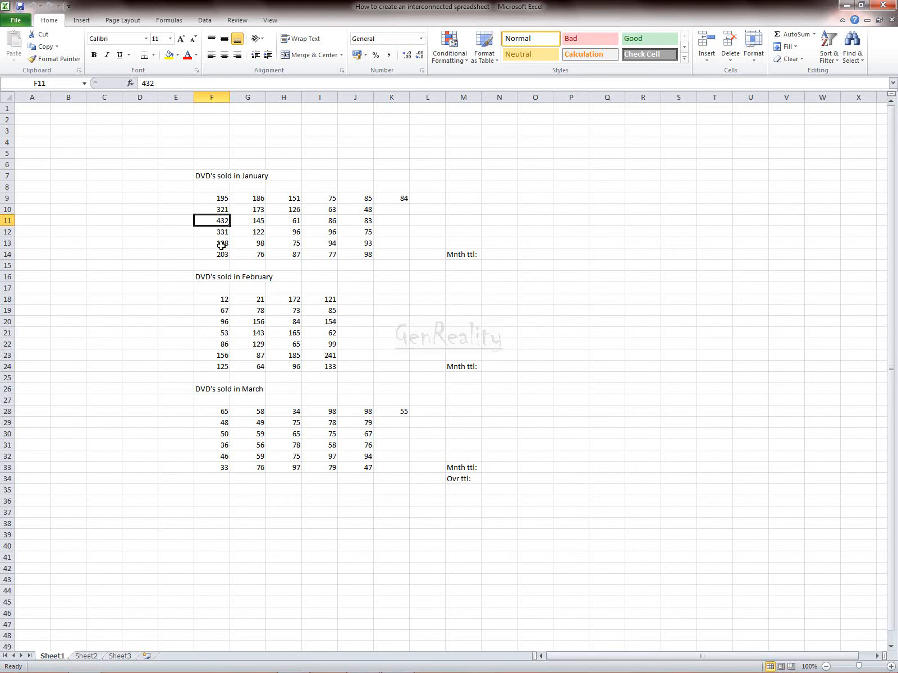
{"action": "left_click", "coordinate": [221, 234]}
{"action": "left_click", "coordinate": [220, 242]}
{"action": "left_click", "coordinate": [218, 303]}
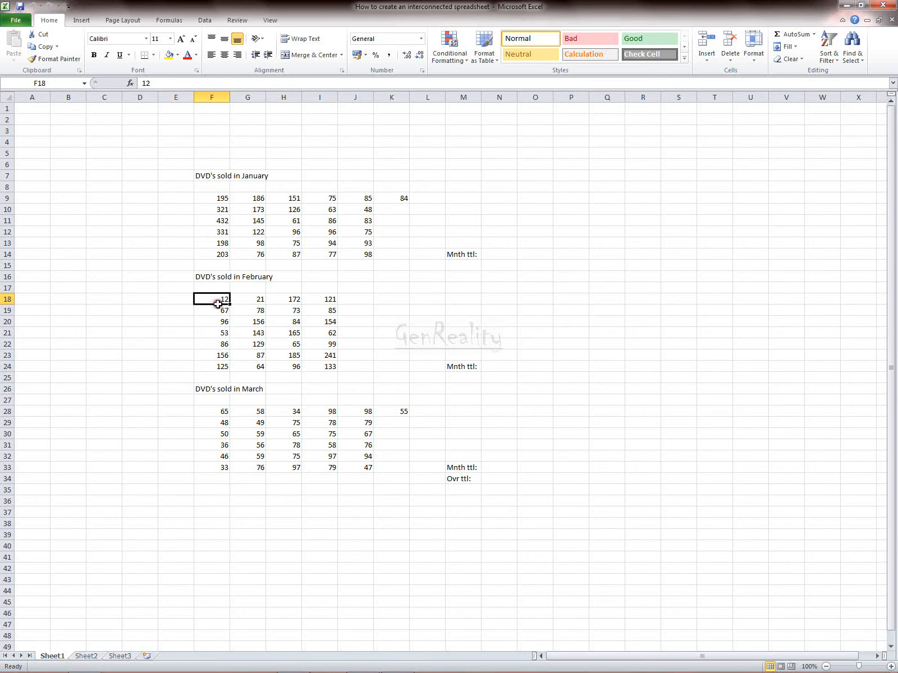
{"action": "left_click", "coordinate": [220, 318]}
{"action": "left_click", "coordinate": [245, 321]}
{"action": "left_click", "coordinate": [288, 331]}
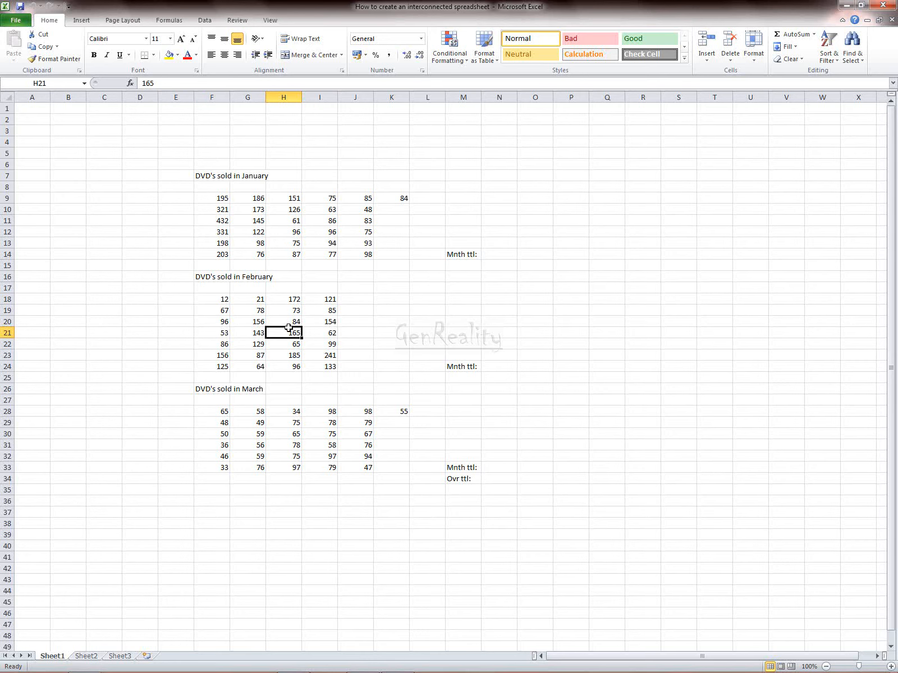
{"action": "left_click", "coordinate": [229, 410]}
{"action": "left_click", "coordinate": [252, 426]}
{"action": "left_click", "coordinate": [296, 433]}
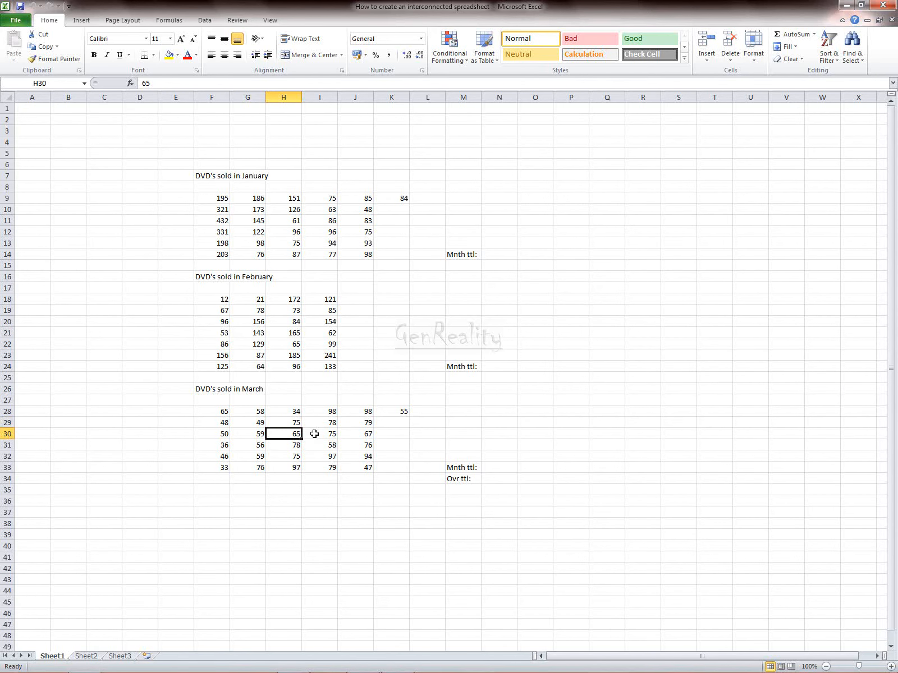
{"action": "left_click", "coordinate": [314, 434]}
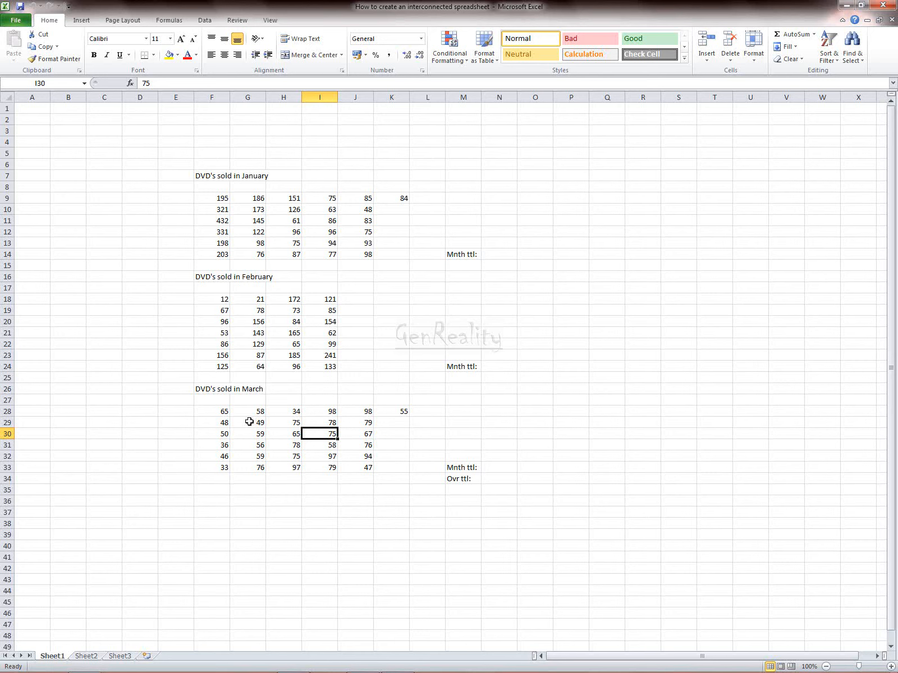
{"action": "left_click", "coordinate": [211, 301]}
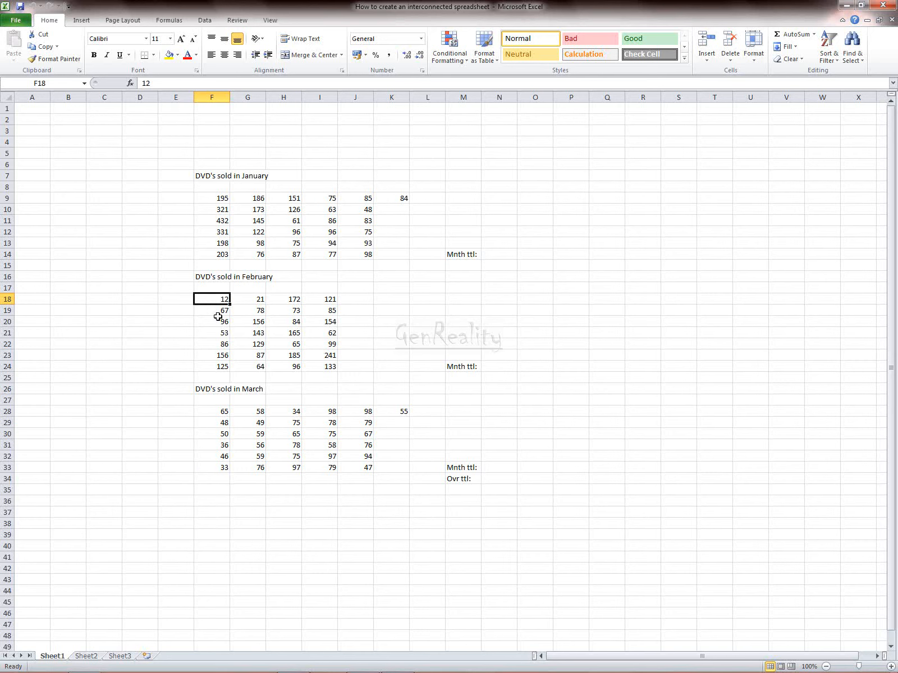
{"action": "left_click", "coordinate": [218, 318]}
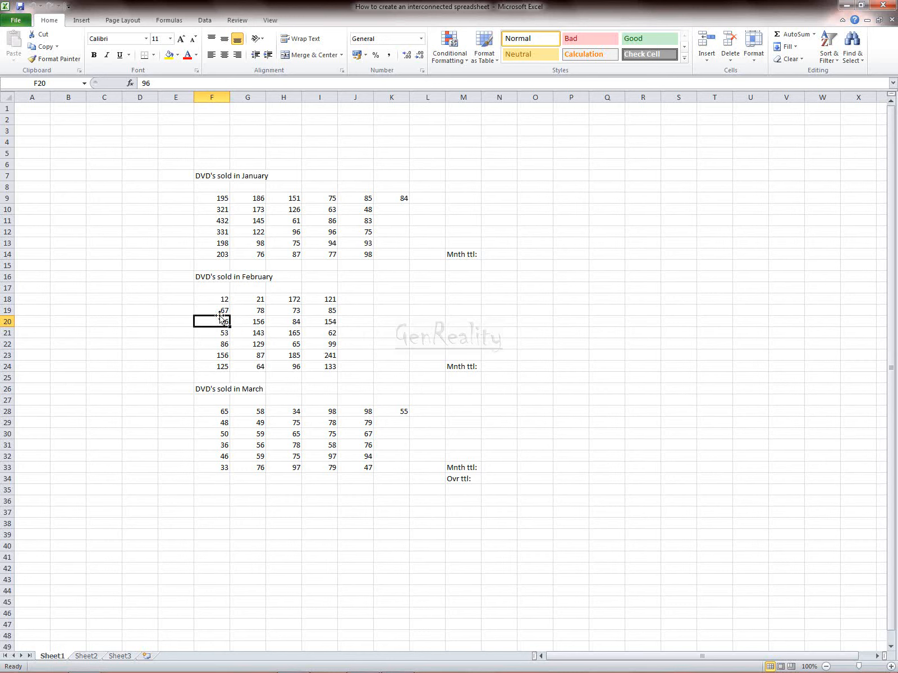
{"action": "left_click", "coordinate": [220, 311]}
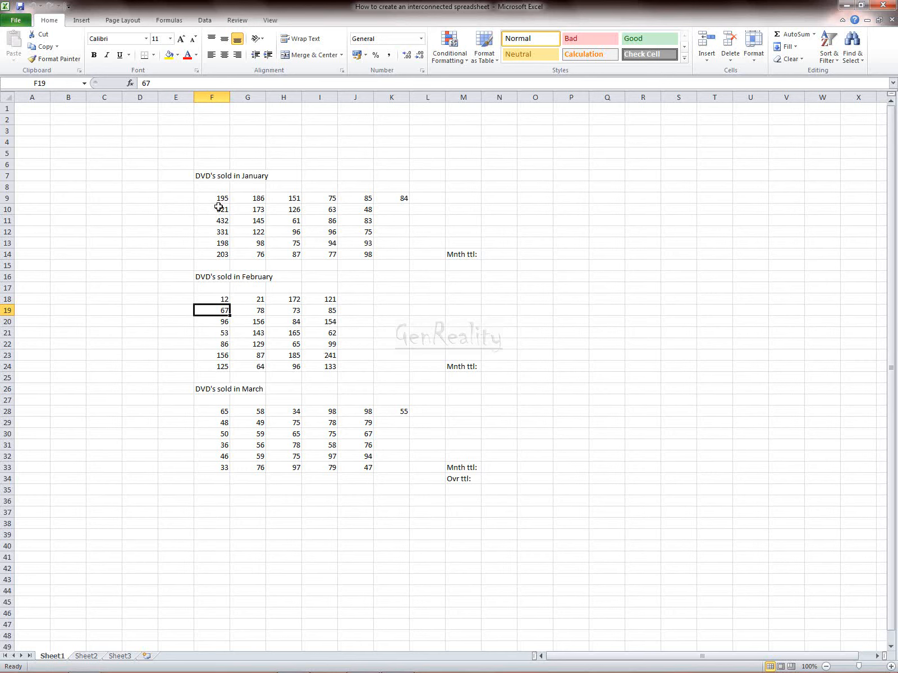
{"action": "left_click_drag", "start_coordinate": [222, 201], "coordinate": [357, 254]}
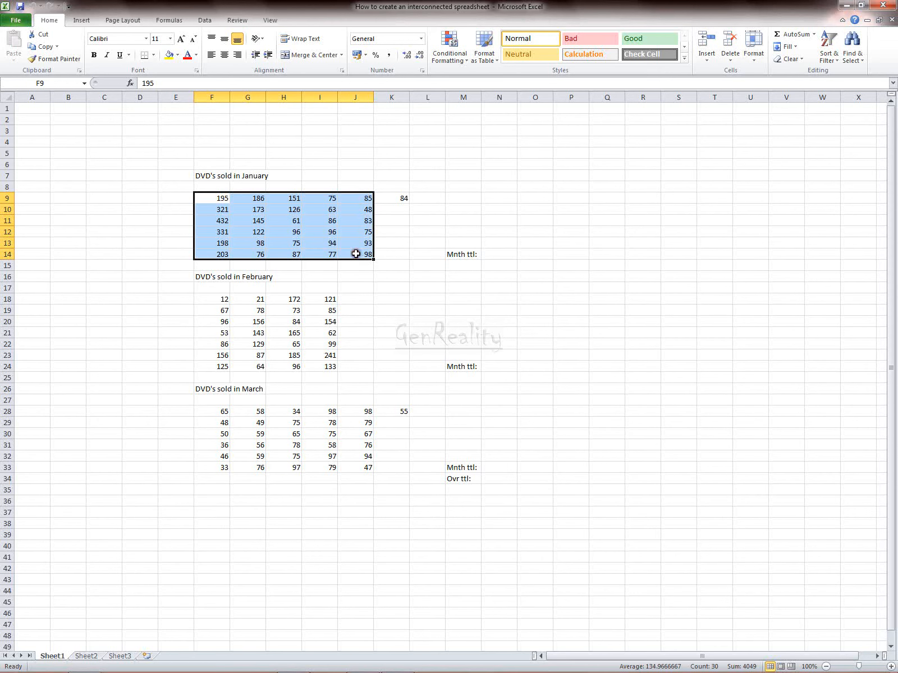
{"action": "left_click", "coordinate": [397, 198], "text": "ctrl"}
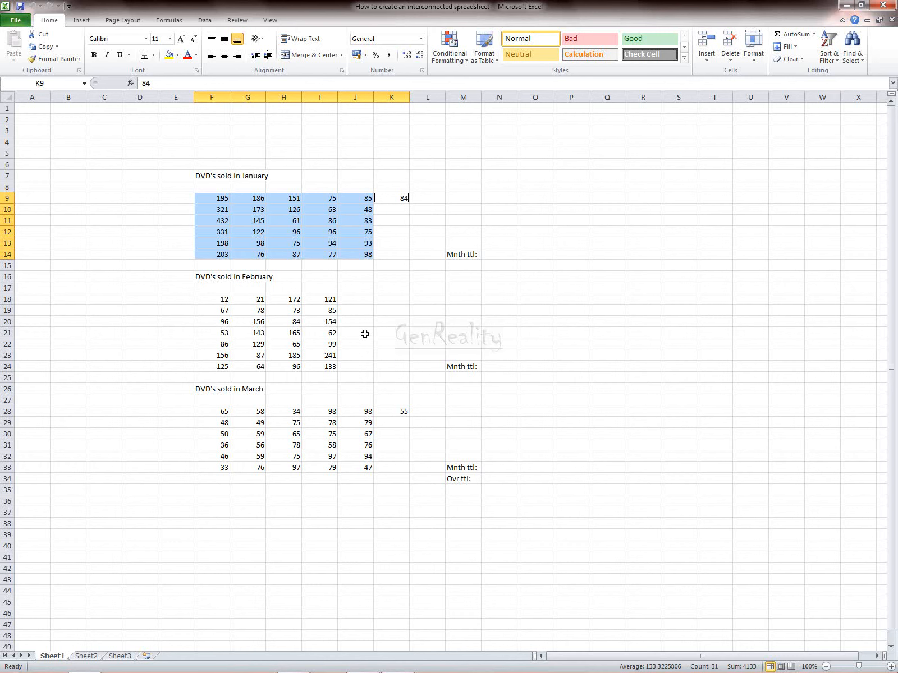
{"action": "left_click", "coordinate": [493, 254]}
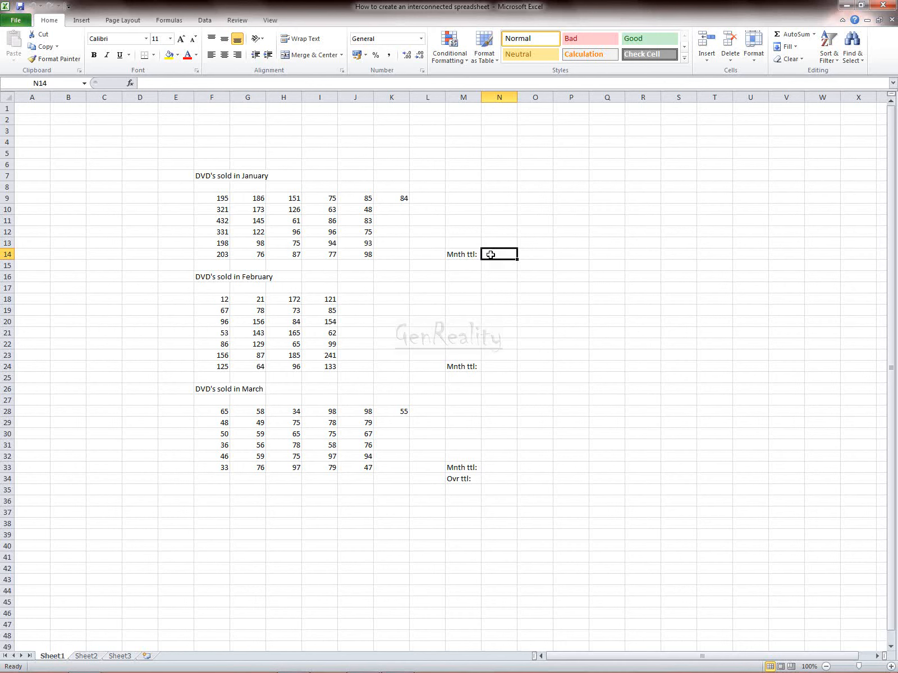
{"action": "left_click", "coordinate": [496, 365]}
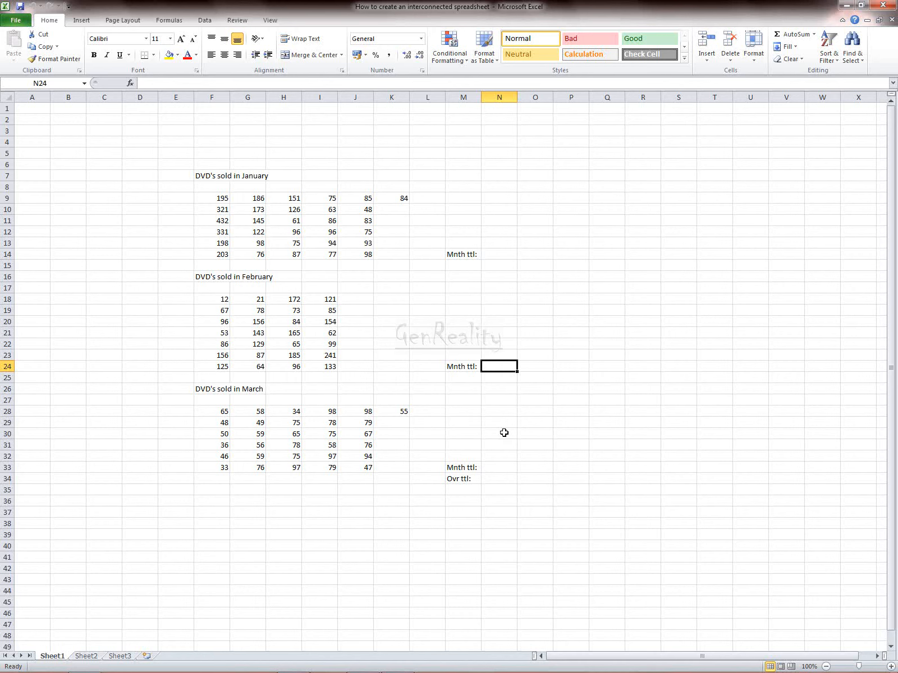
{"action": "left_click", "coordinate": [500, 467]}
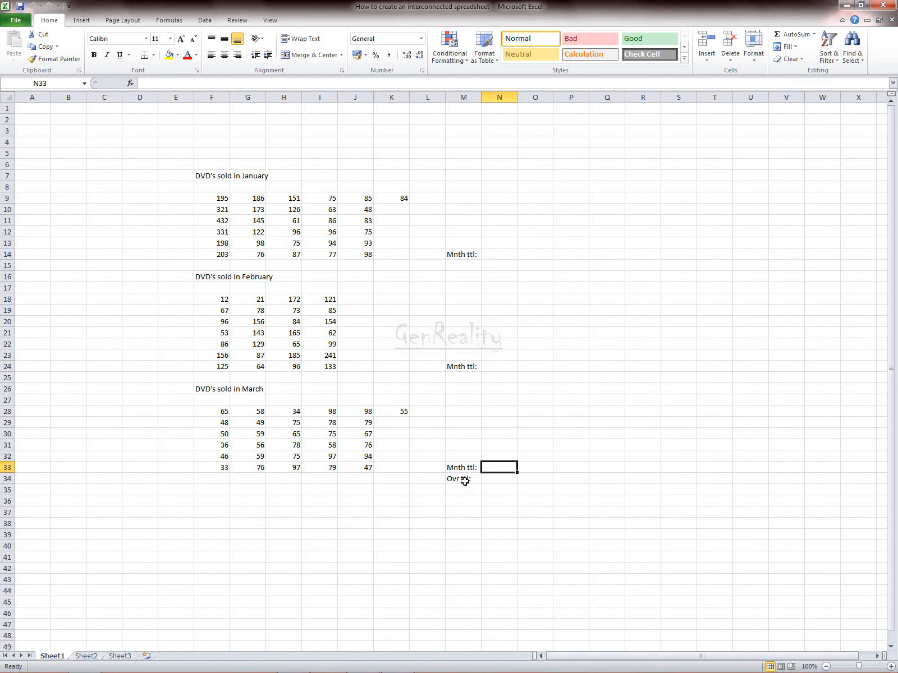
{"action": "left_click", "coordinate": [498, 481]}
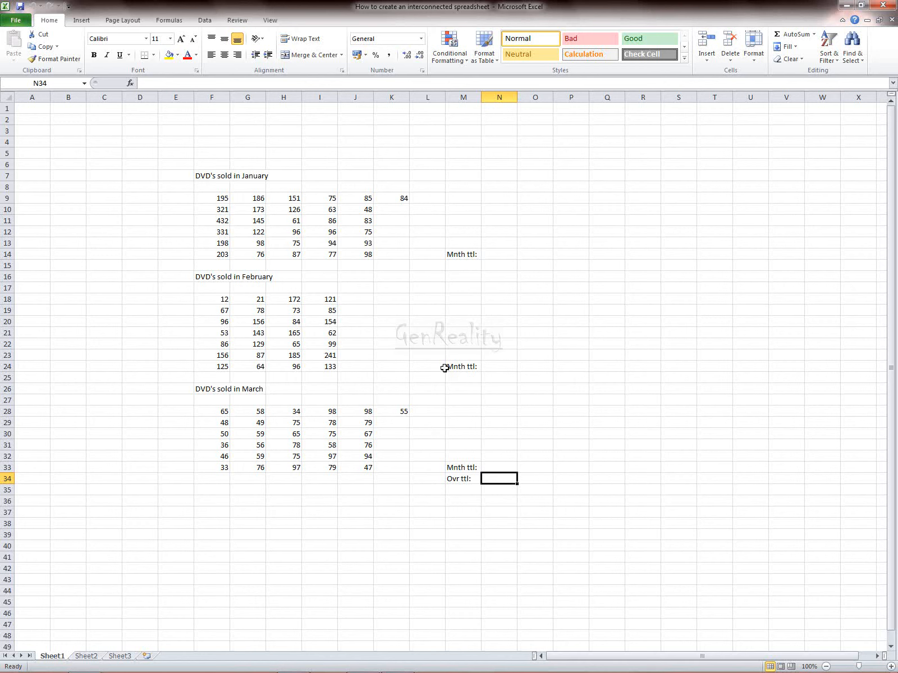
Enter =SUM(F9:J14,K9) in cell N14 to total January's DVD sales, and review the entered formula
{"action": "left_click", "coordinate": [491, 256]}
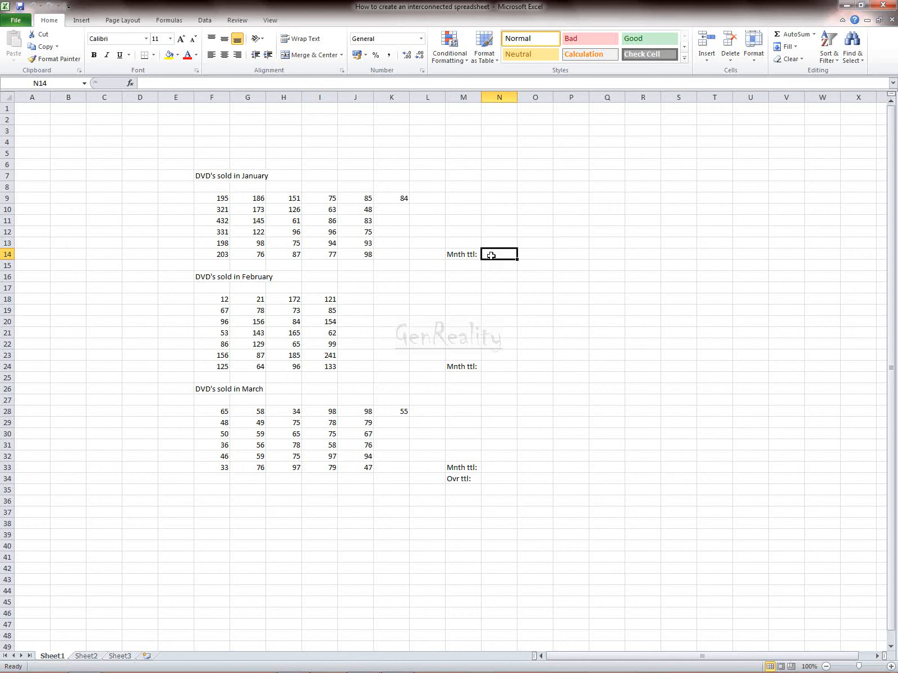
{"action": "type", "text": "="}
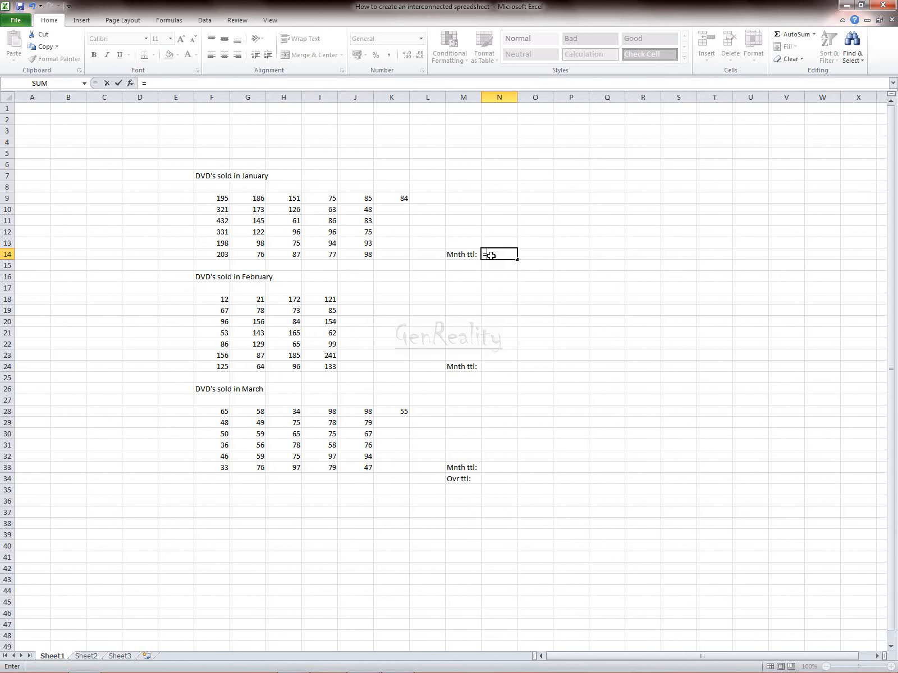
{"action": "type", "text": "SUM"}
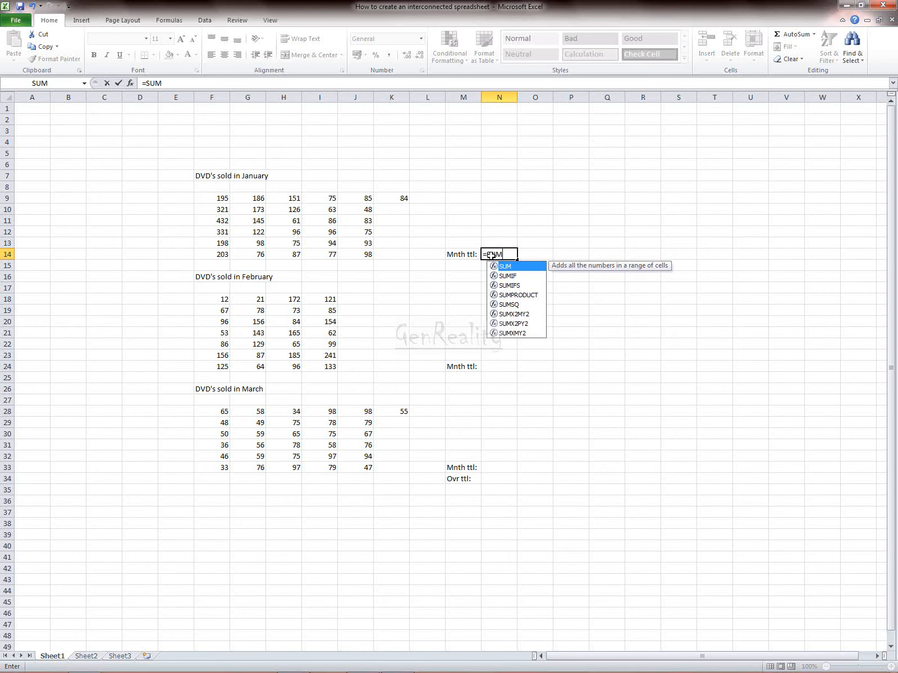
{"action": "type", "text": "("}
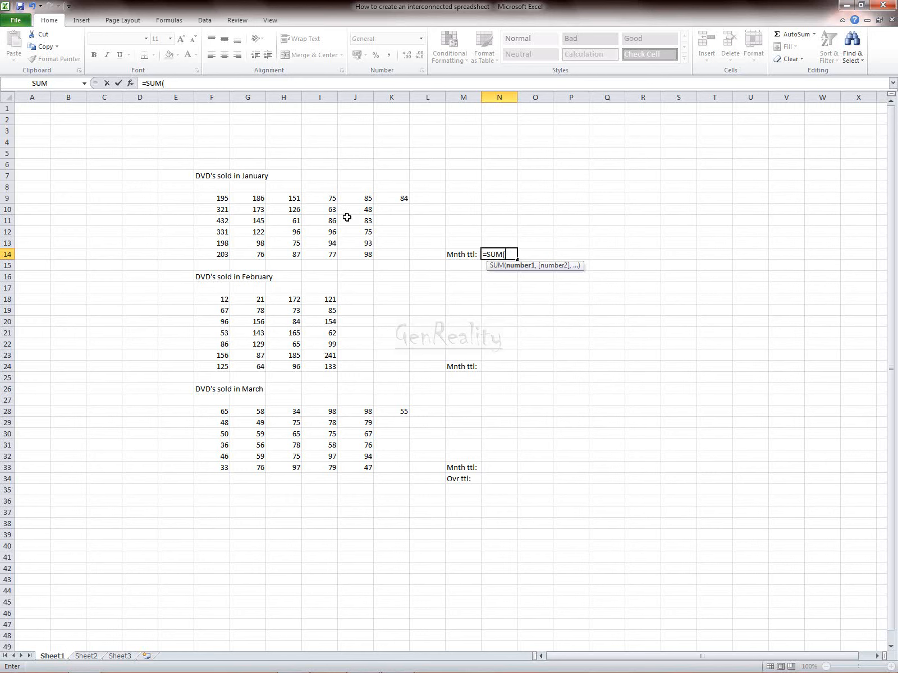
{"action": "left_click", "coordinate": [220, 198]}
{"action": "left_click_drag", "start_coordinate": [225, 200], "coordinate": [350, 254]}
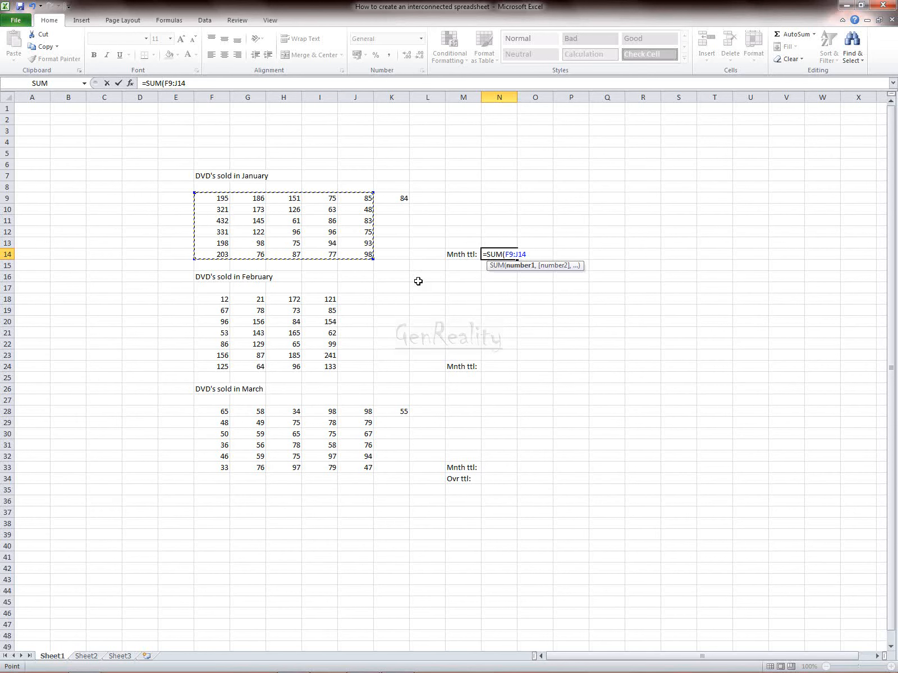
{"action": "type", "text": ","}
{"action": "left_click", "coordinate": [388, 201]}
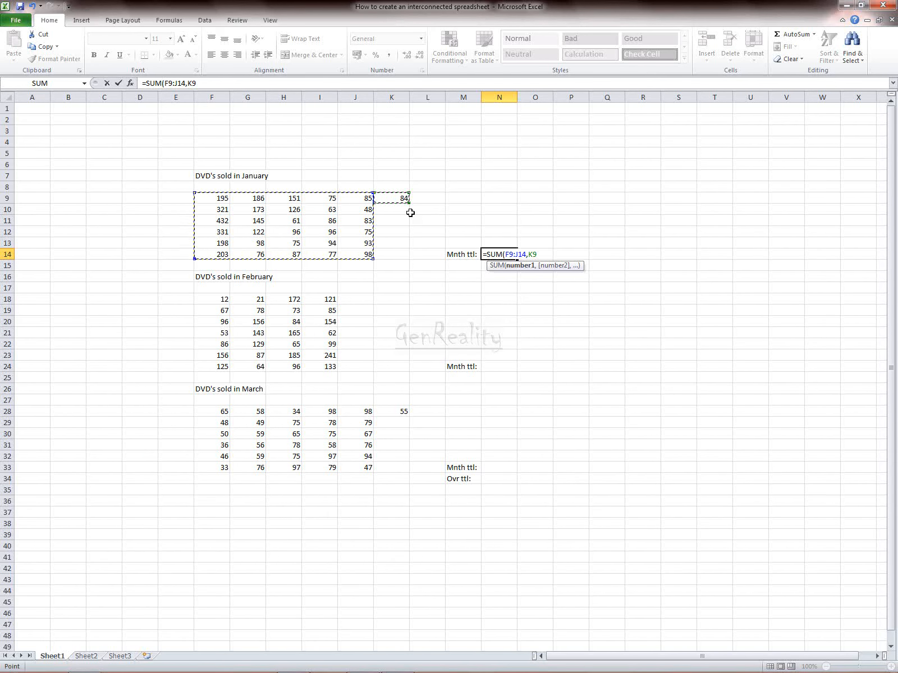
{"action": "type", "text": ")"}
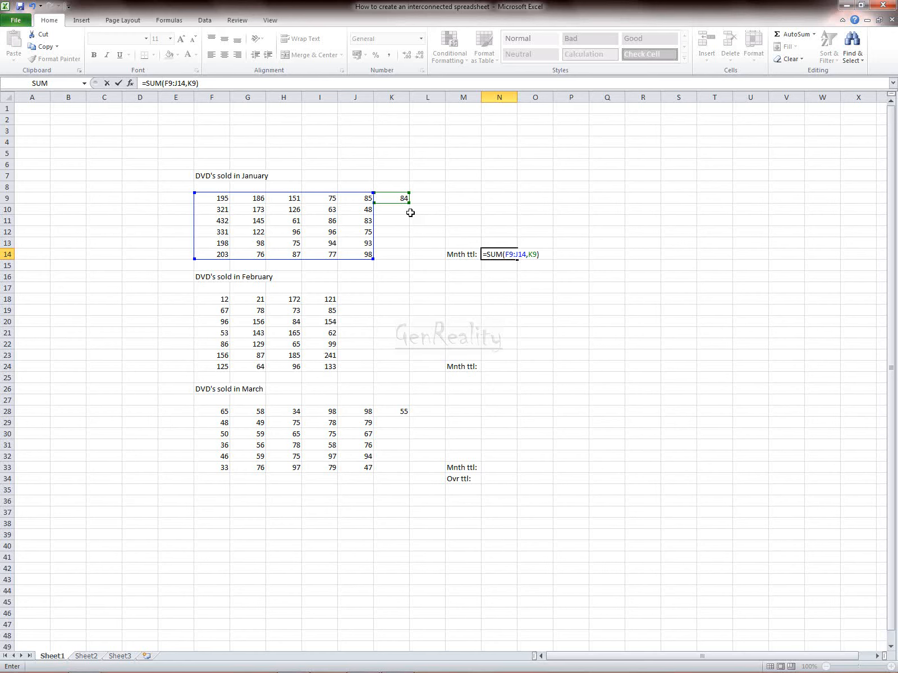
{"action": "key", "text": "Return"}
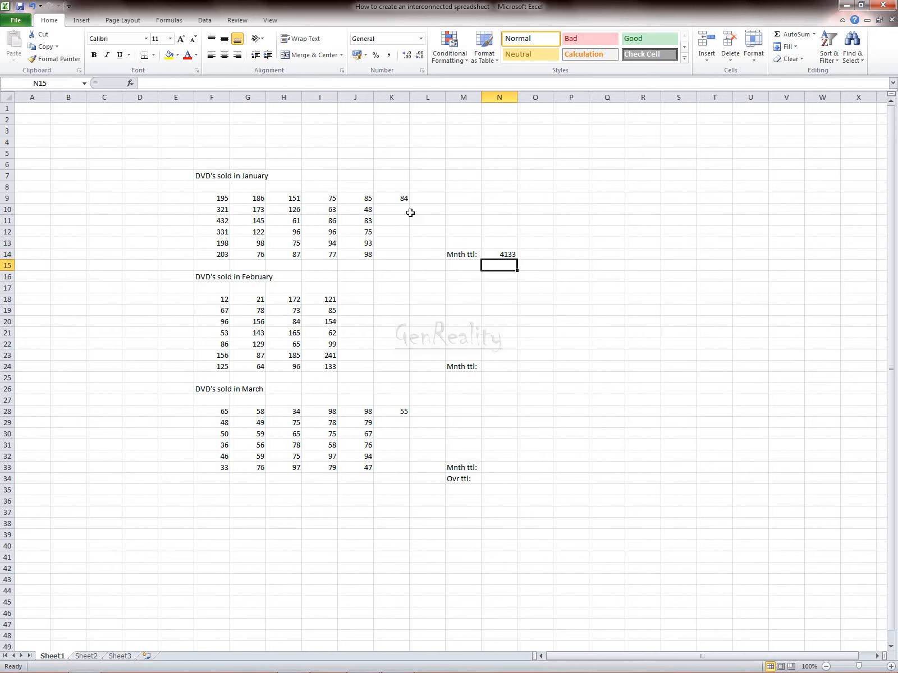
{"action": "left_click", "coordinate": [499, 255]}
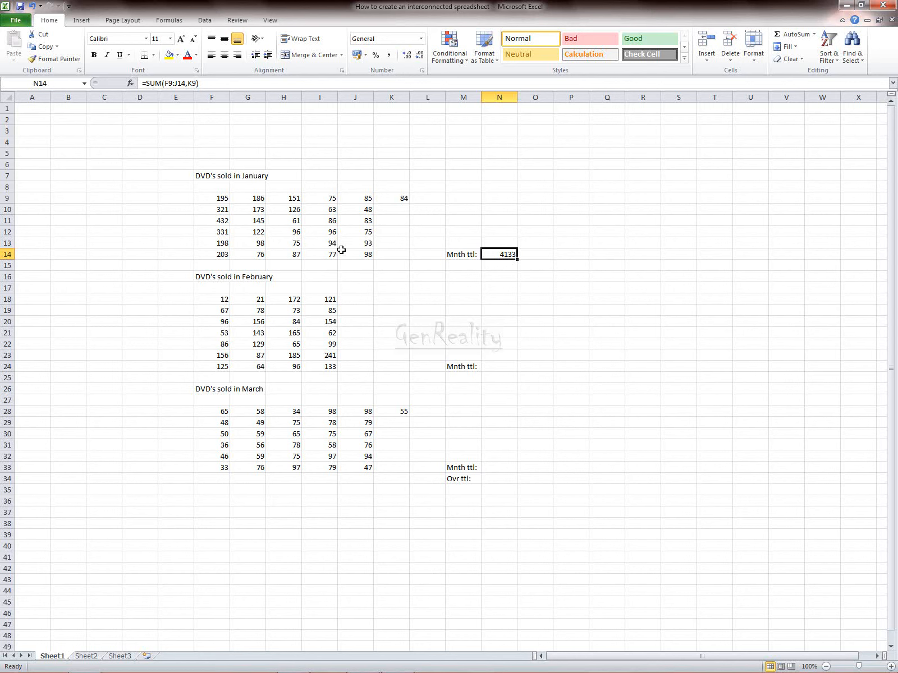
Enter =SUM(F18:I24) in cell N24 to total February's DVD sales
{"action": "left_click", "coordinate": [504, 366]}
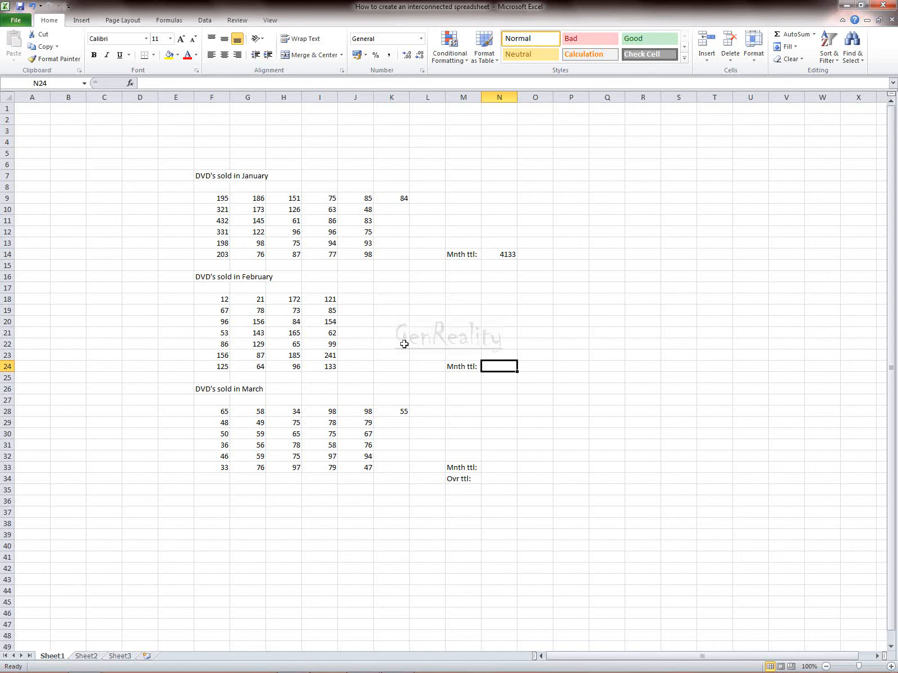
{"action": "type", "text": "=SU"}
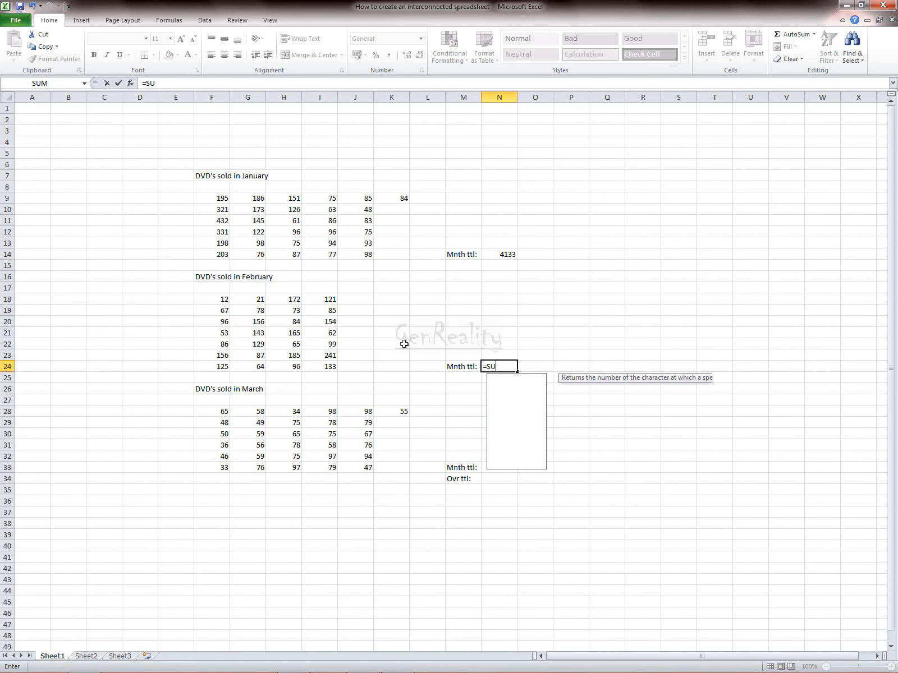
{"action": "type", "text": "M"}
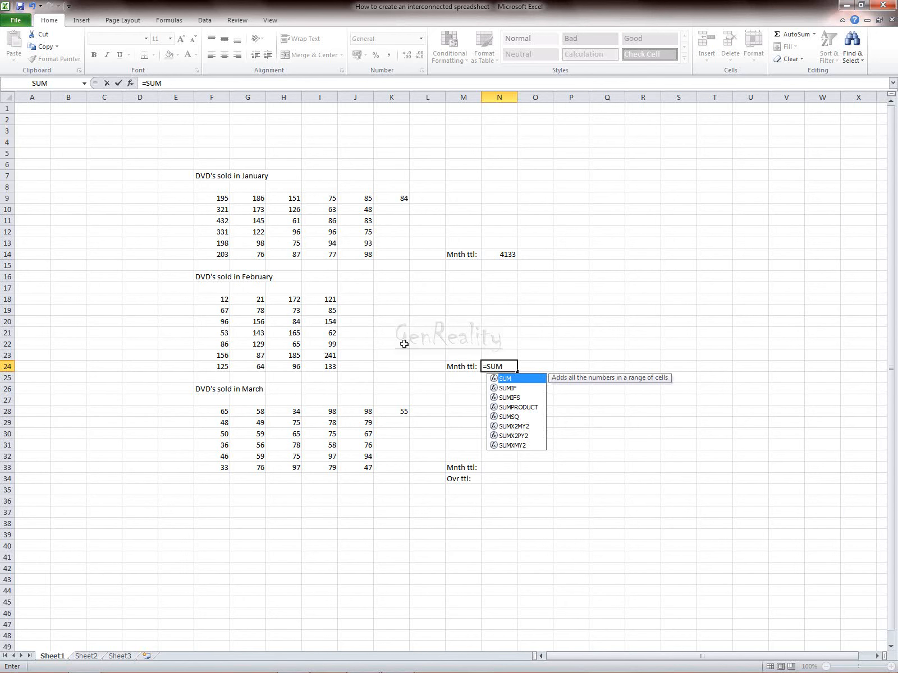
{"action": "type", "text": "("}
{"action": "left_click", "coordinate": [213, 298]}
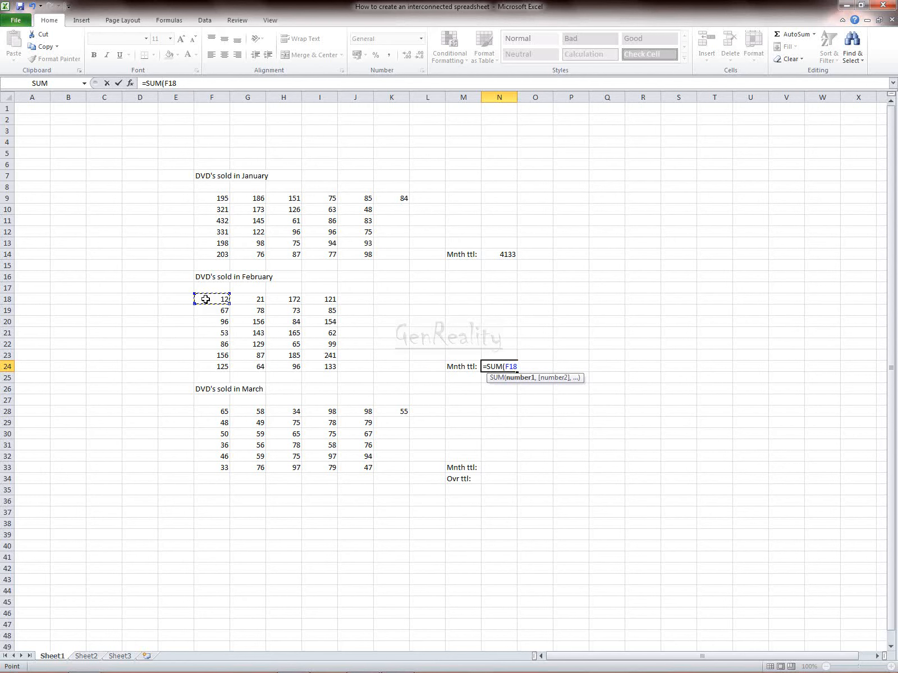
{"action": "left_click_drag", "start_coordinate": [205, 299], "coordinate": [326, 366]}
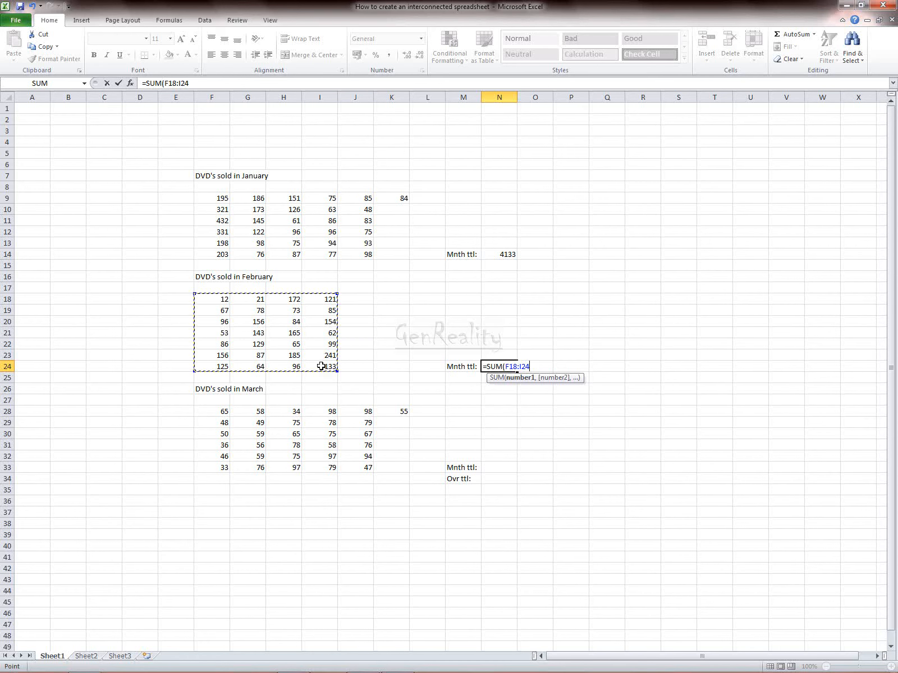
{"action": "type", "text": ")"}
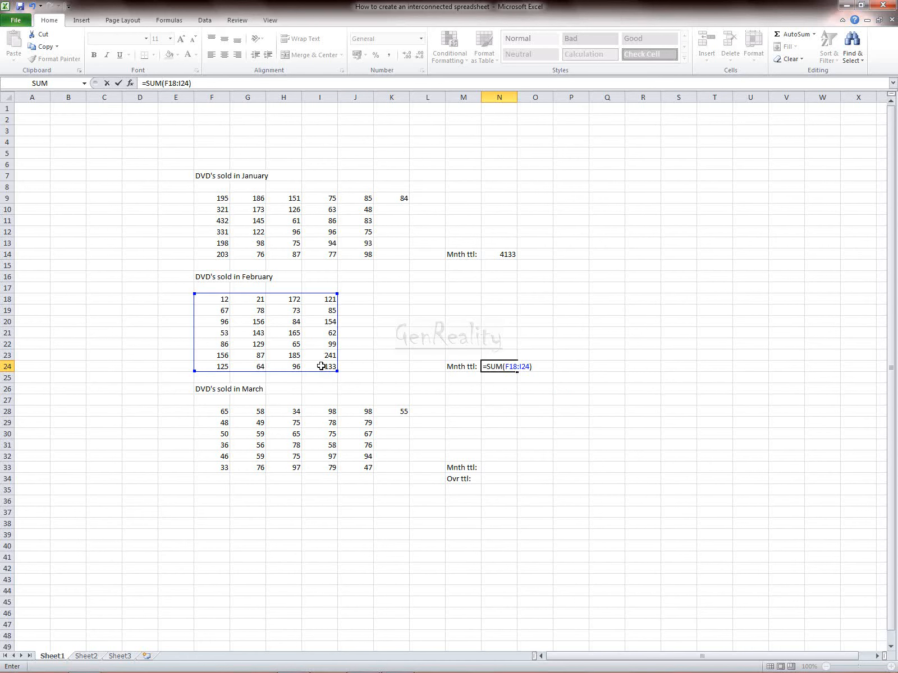
{"action": "key", "text": "Return"}
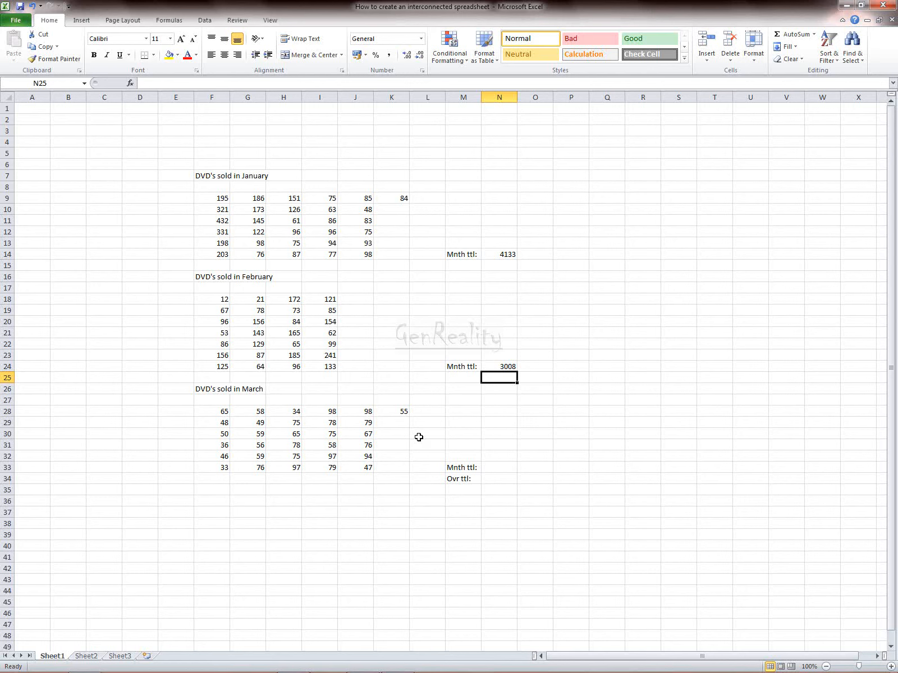
Enter =SUM(F28:J33,K28) in cell N33 to total March's DVD sales
{"action": "left_click", "coordinate": [503, 467]}
{"action": "type", "text": "="}
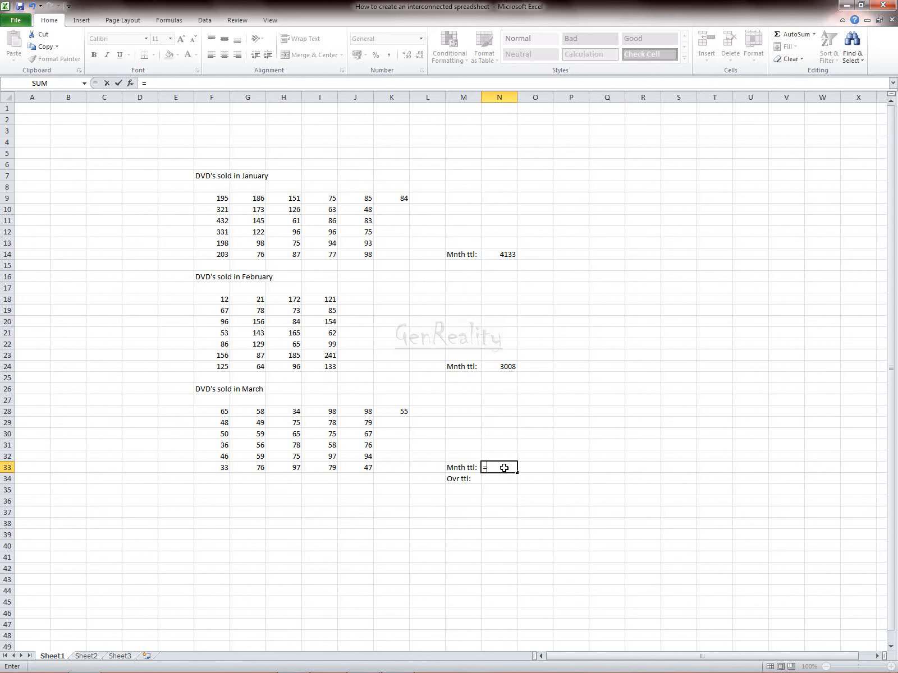
{"action": "type", "text": "sum"}
{"action": "key", "text": "Tab"}
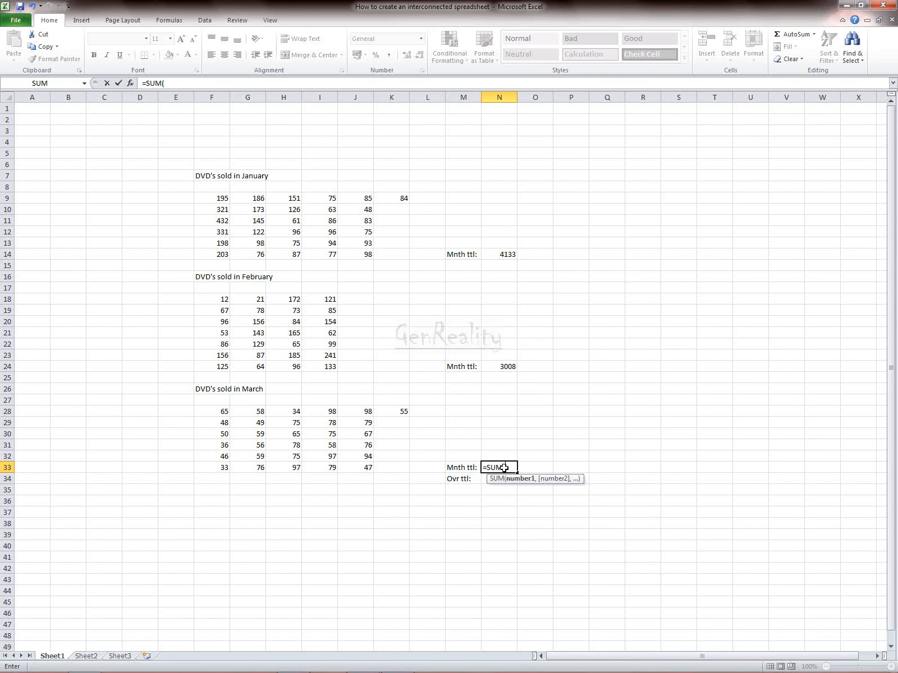
{"action": "left_click_drag", "start_coordinate": [223, 413], "coordinate": [368, 468]}
{"action": "type", "text": ","}
{"action": "left_click", "coordinate": [401, 412]}
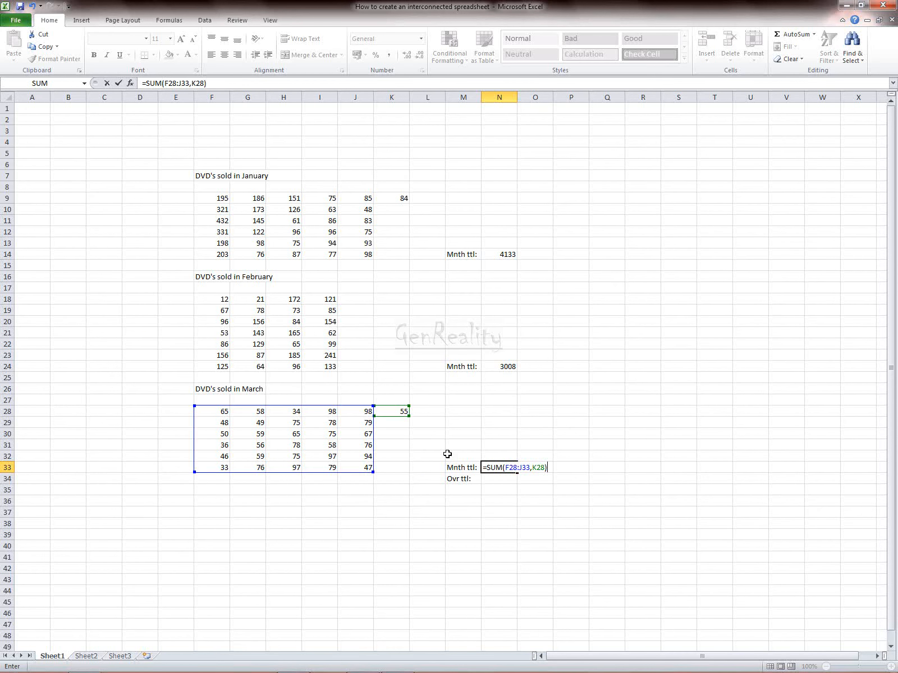
{"action": "key", "text": "Return"}
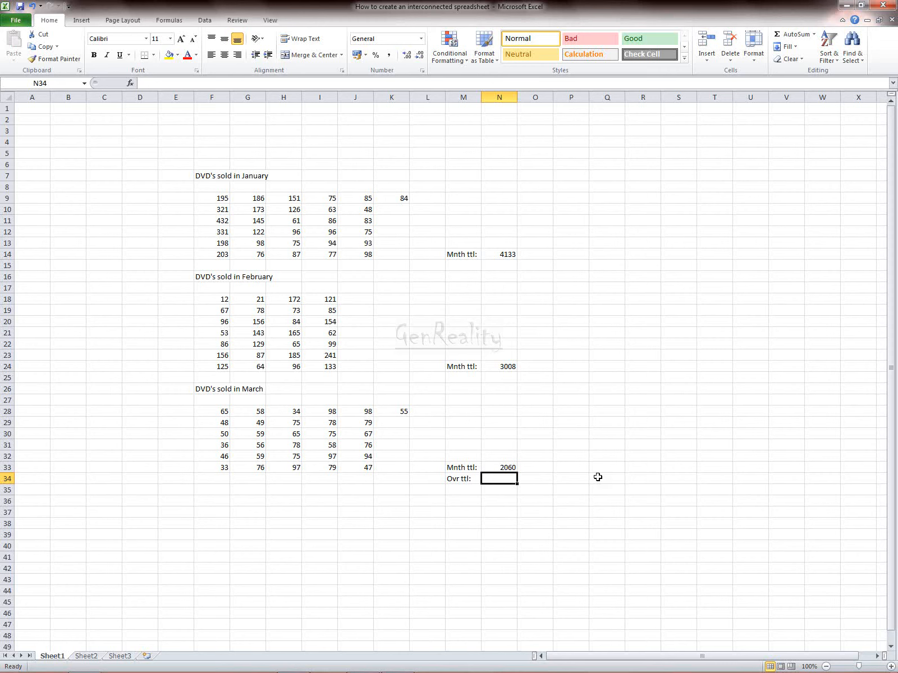
Enter =SUM(N33,N24,N14) in cell N34 to add the three monthly totals into the overall total
{"action": "type", "text": "="}
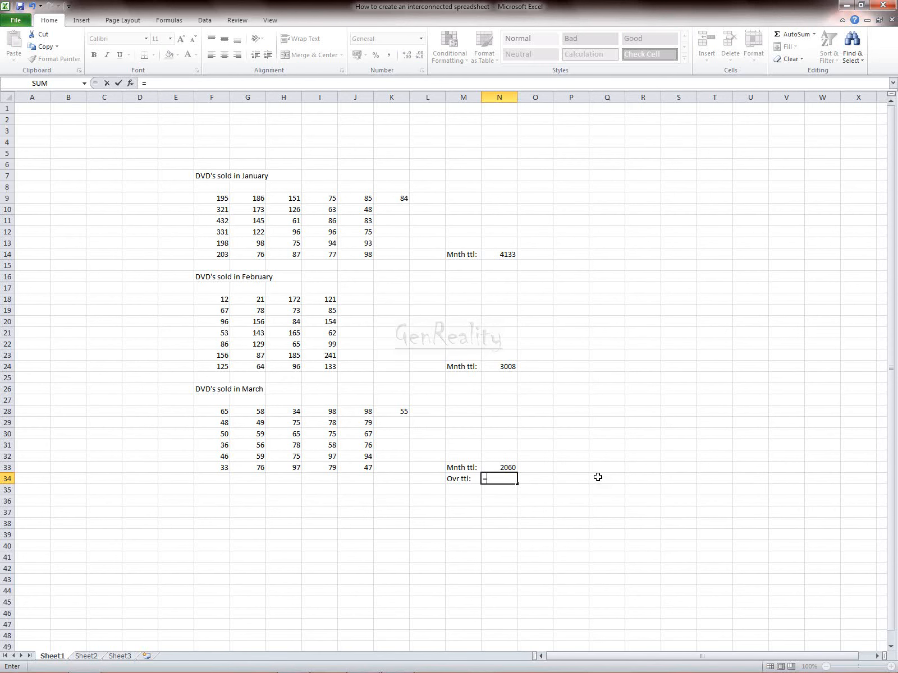
{"action": "type", "text": "SUM"}
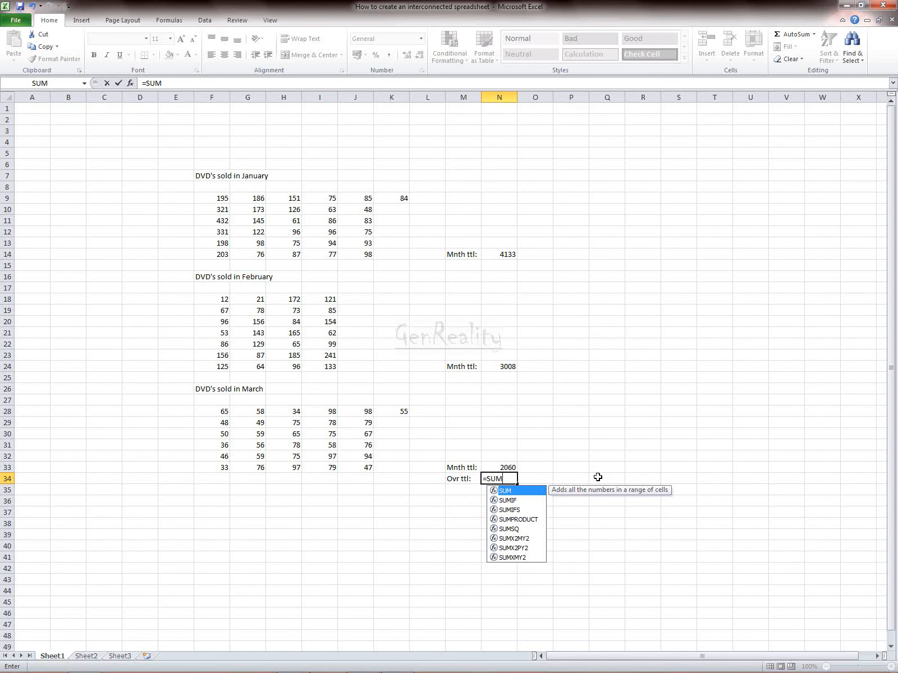
{"action": "type", "text": "("}
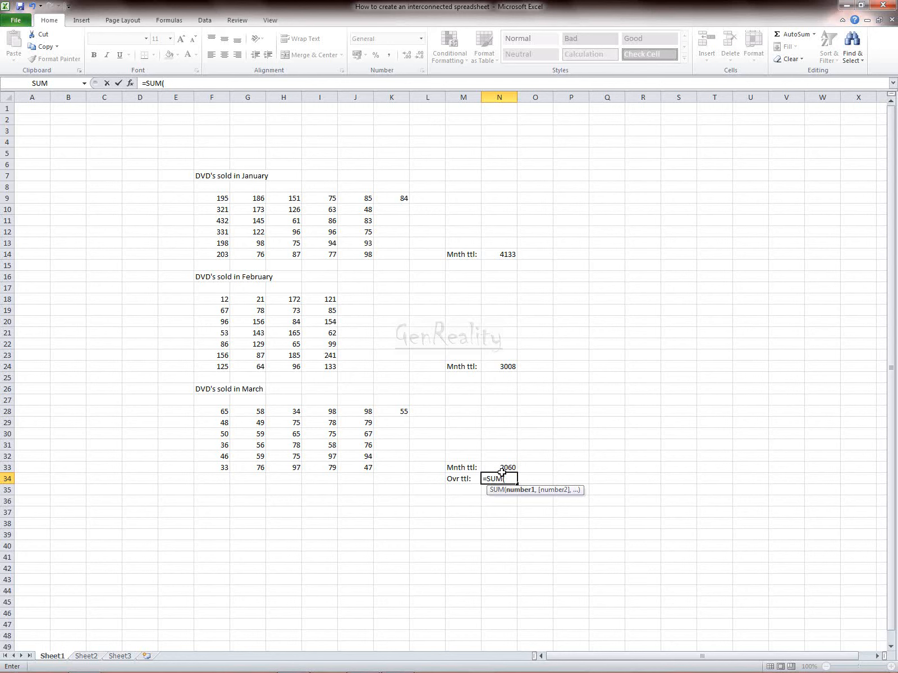
{"action": "mouse_move", "coordinate": [511, 467]}
{"action": "left_mouse_down"}
{"action": "mouse_move", "coordinate": [507, 249]}
{"action": "mouse_move", "coordinate": [525, 422]}
{"action": "mouse_move", "coordinate": [503, 464]}
{"action": "left_mouse_up"}
{"action": "left_click", "coordinate": [512, 367], "text": "ctrl"}
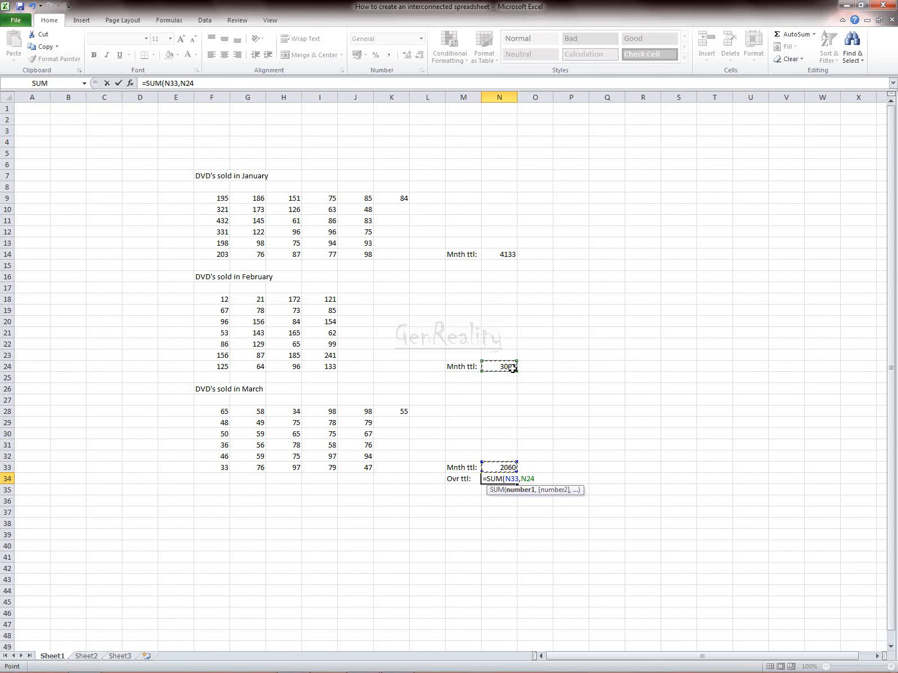
{"action": "left_click", "coordinate": [507, 255], "text": "ctrl"}
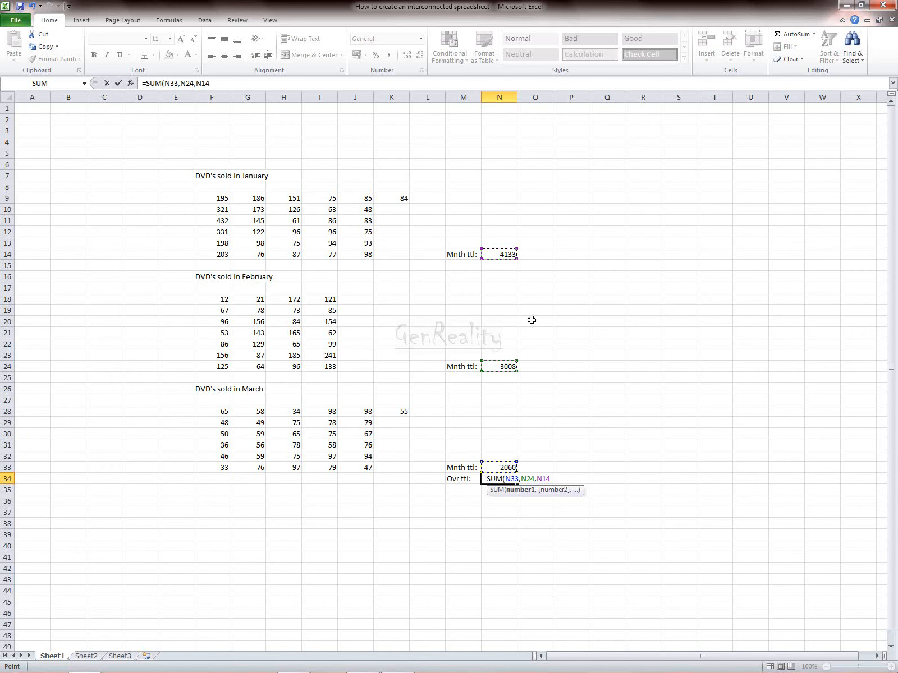
{"action": "type", "text": ")"}
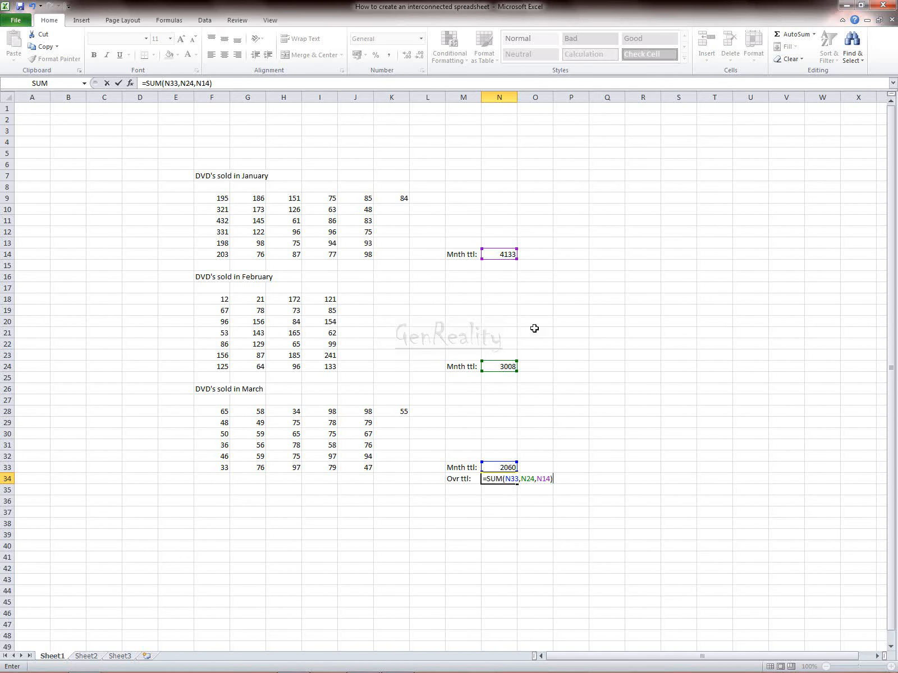
{"action": "key", "text": "Return"}
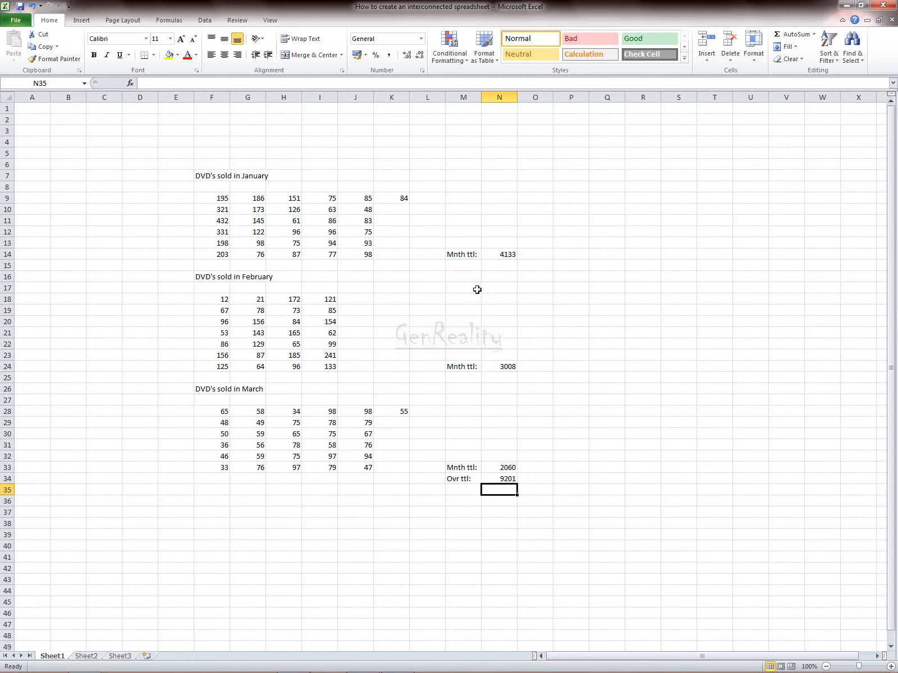
Start a new conditional formatting rule for the three monthly totals in N14, N24 and N33
{"action": "left_click", "coordinate": [505, 255]}
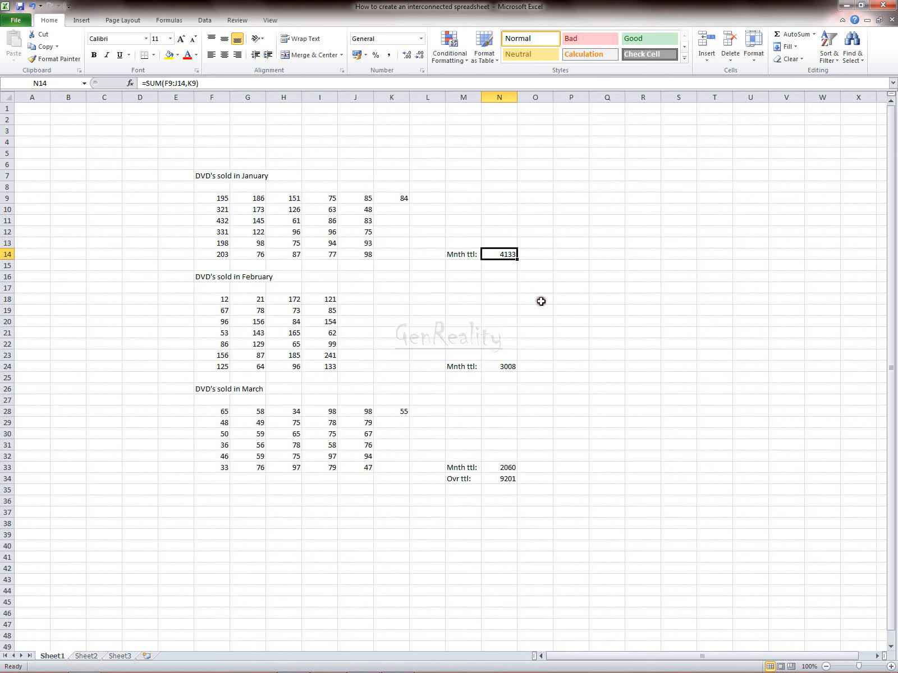
{"action": "left_click", "coordinate": [507, 365], "text": "ctrl"}
{"action": "left_click", "coordinate": [504, 470], "text": "ctrl"}
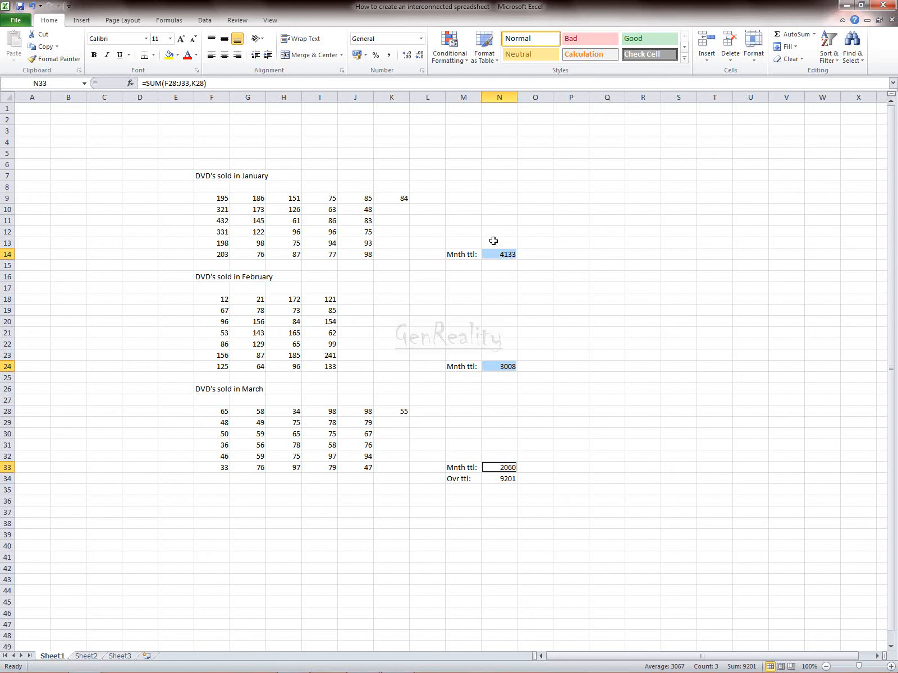
{"action": "left_click", "coordinate": [460, 61]}
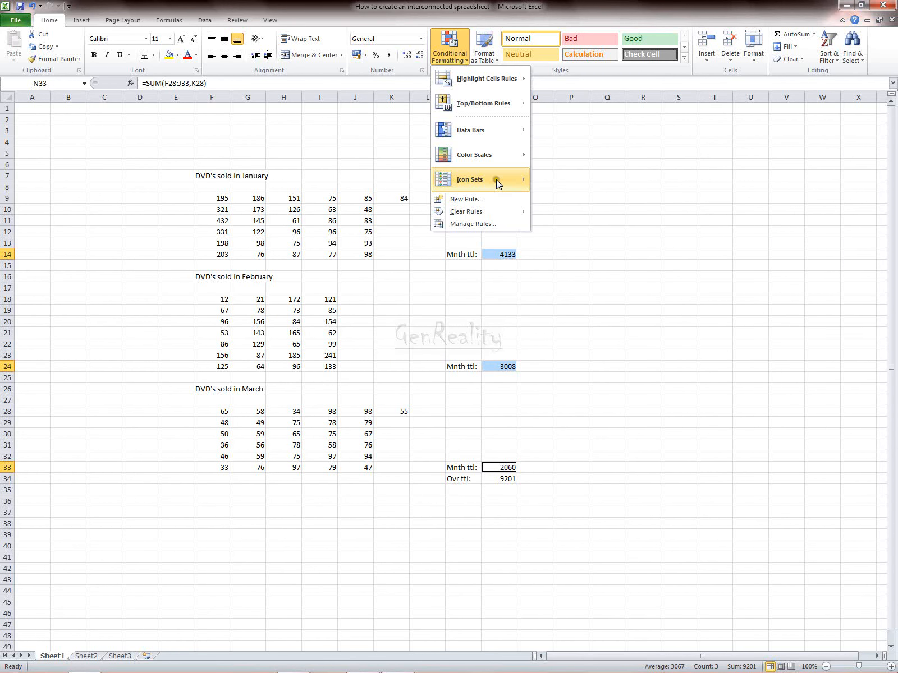
{"action": "mouse_move", "coordinate": [498, 183]}
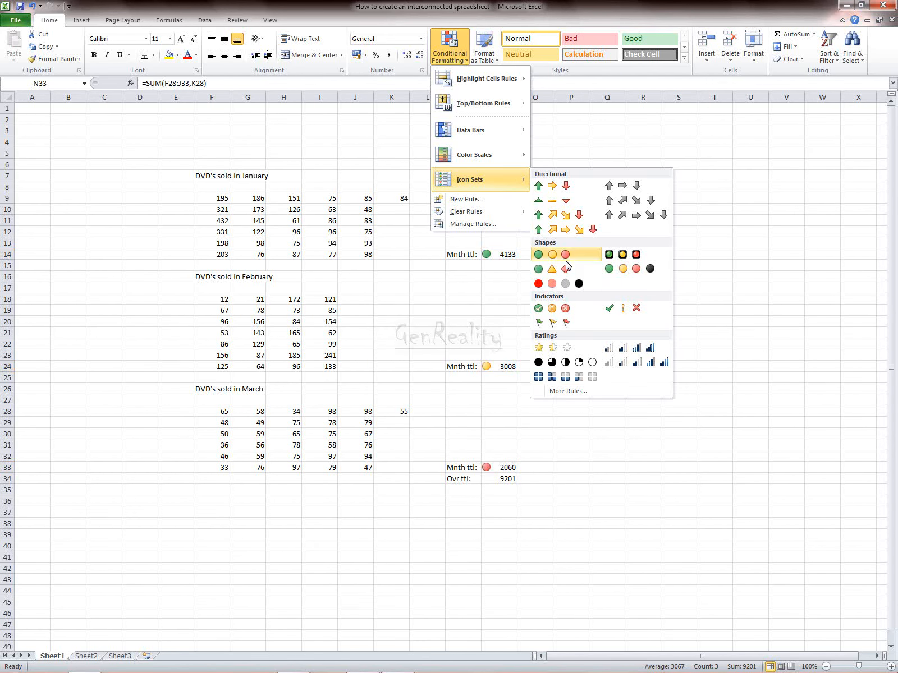
{"action": "left_click", "coordinate": [512, 199]}
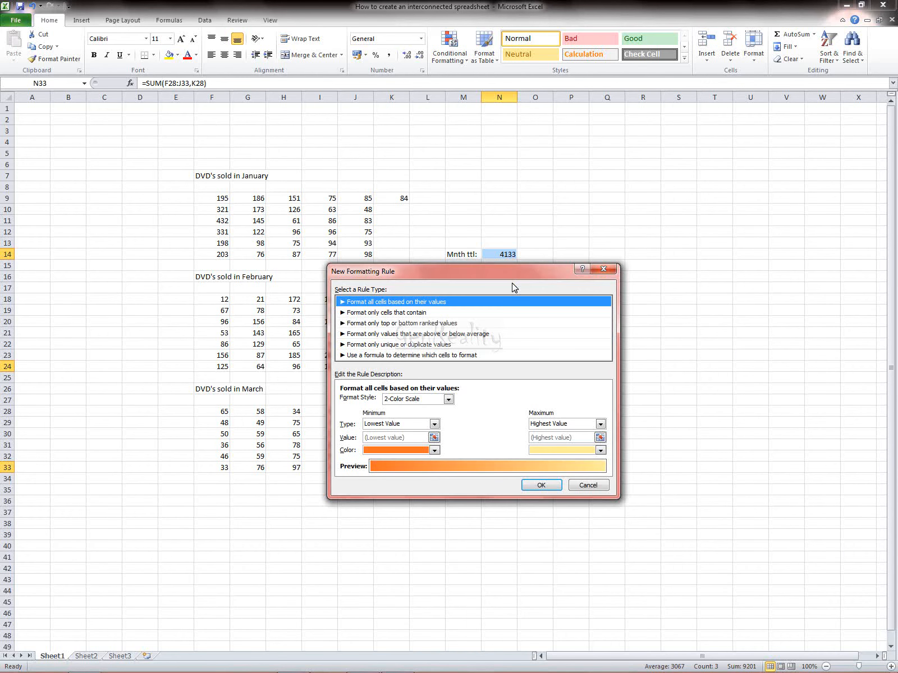
Set the rule's format style to Icon Sets with the 3 Symbols (Circled) icon style
{"action": "left_click", "coordinate": [532, 387]}
{"action": "left_click", "coordinate": [448, 399]}
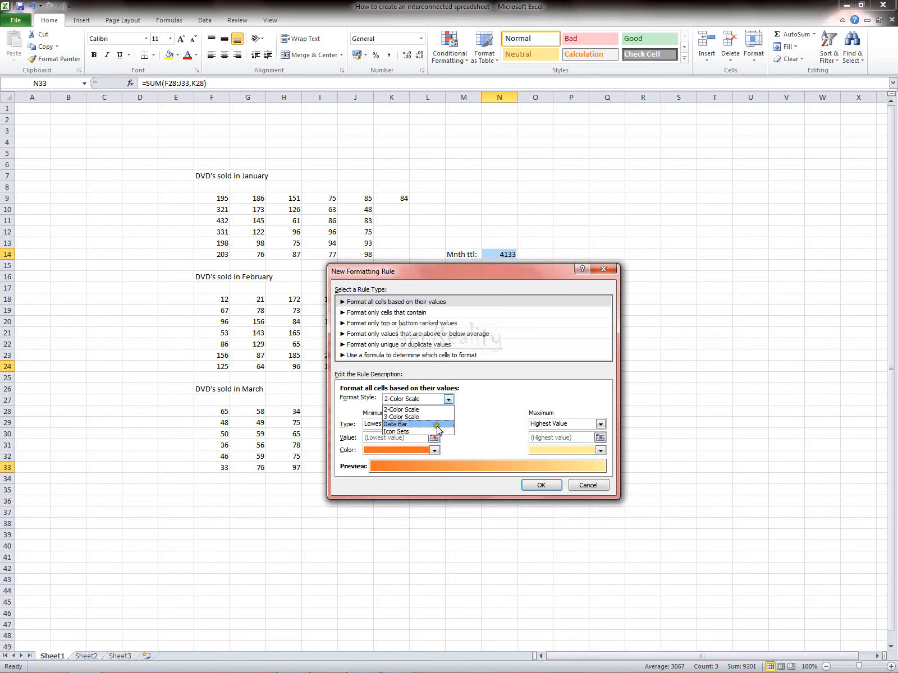
{"action": "left_click", "coordinate": [436, 431]}
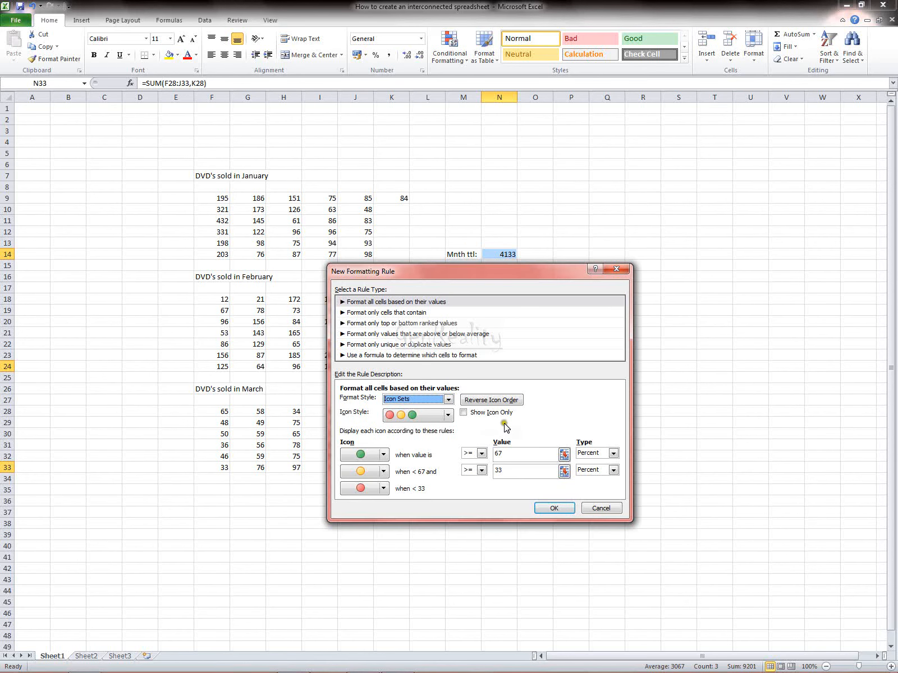
{"action": "left_click", "coordinate": [448, 415]}
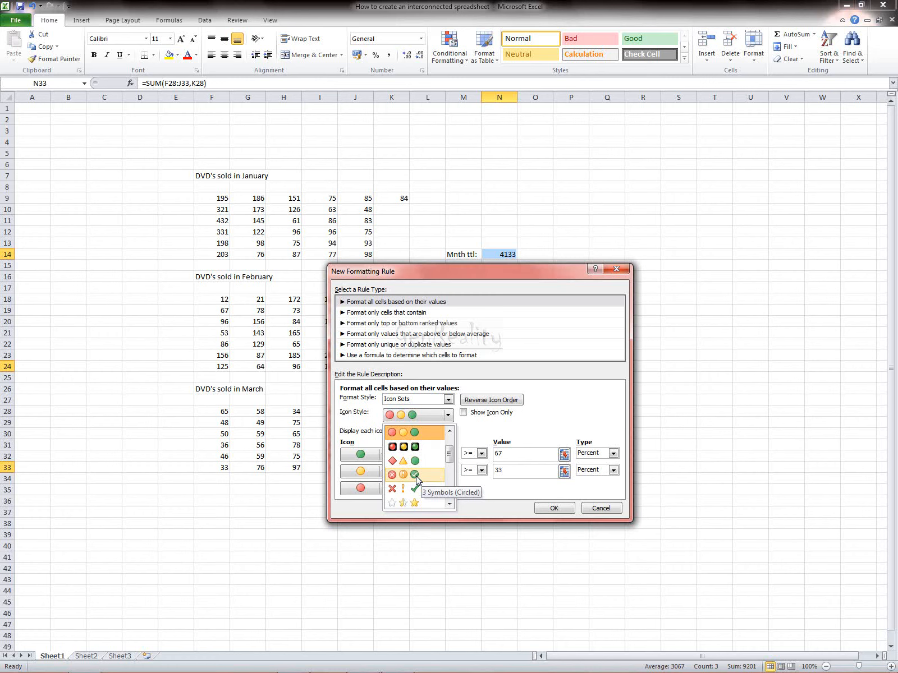
{"action": "left_click", "coordinate": [416, 475]}
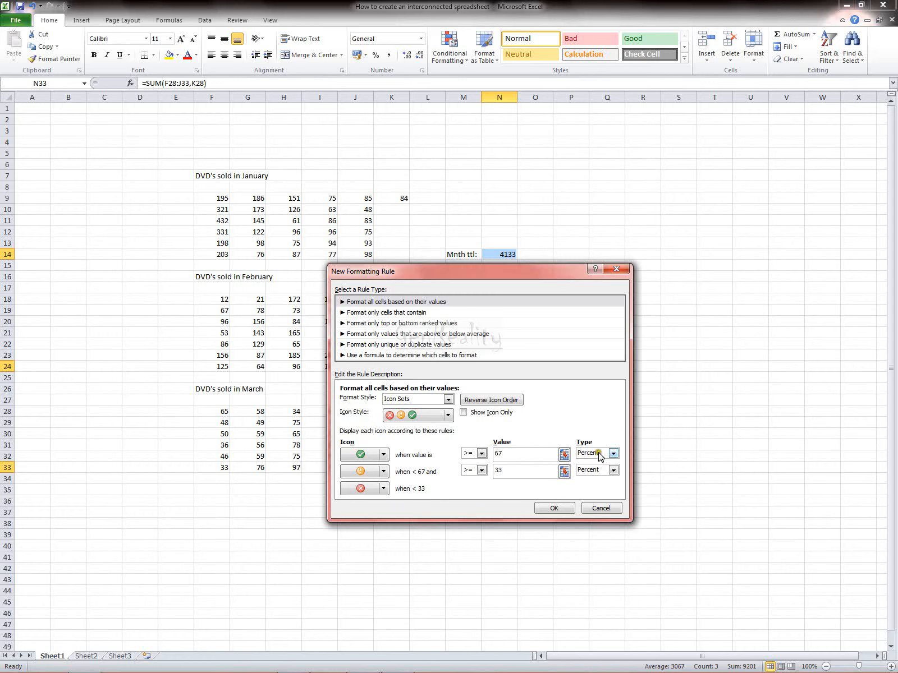
Try to set the green check icon's threshold to 110 percent
{"action": "left_click", "coordinate": [493, 454]}
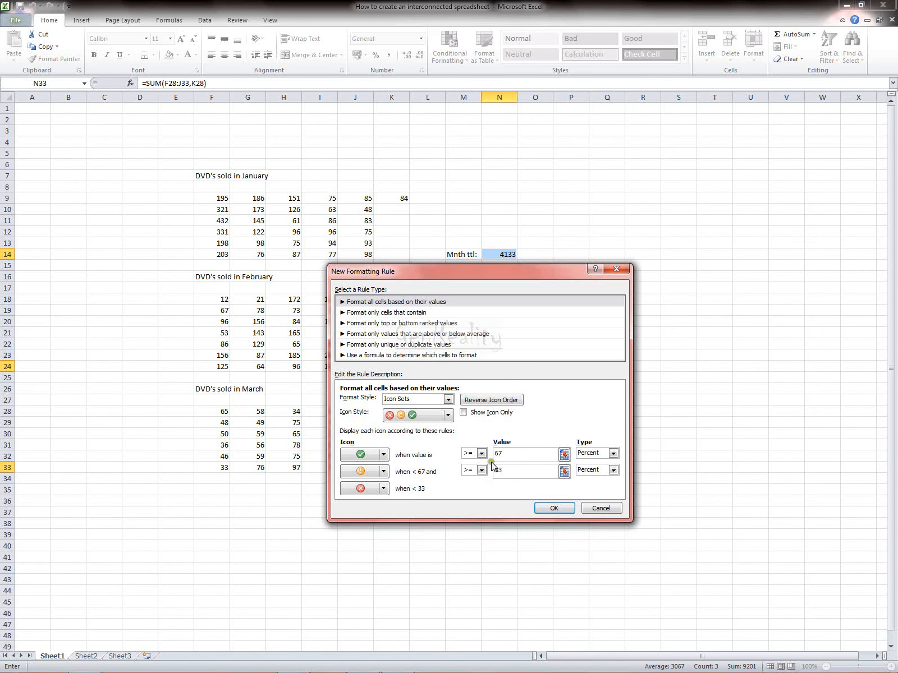
{"action": "left_click_drag", "start_coordinate": [512, 456], "coordinate": [473, 460]}
{"action": "type", "text": "110"}
{"action": "left_click", "coordinate": [601, 509]}
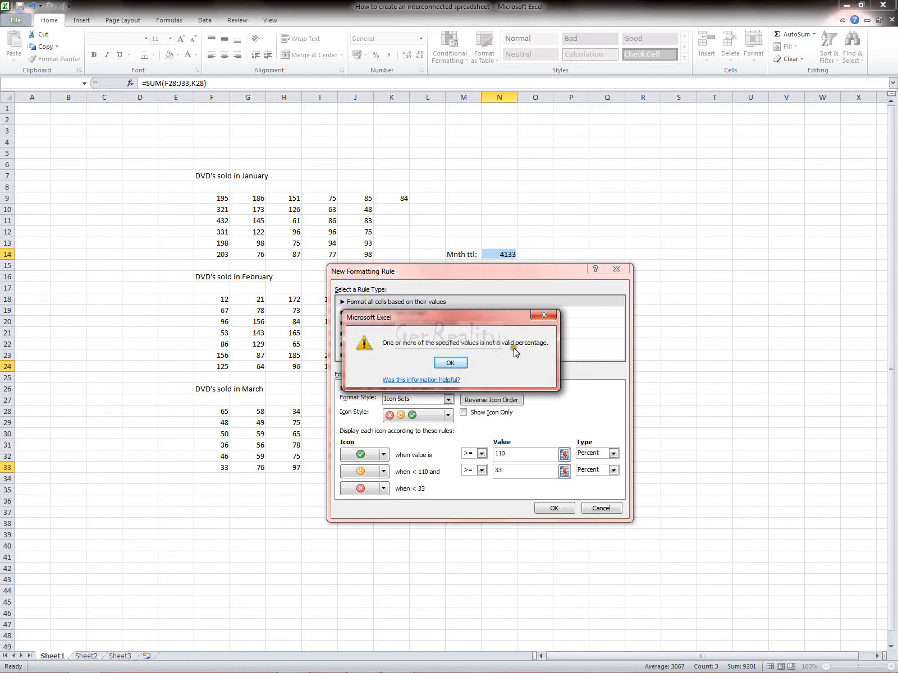
{"action": "left_click", "coordinate": [455, 364]}
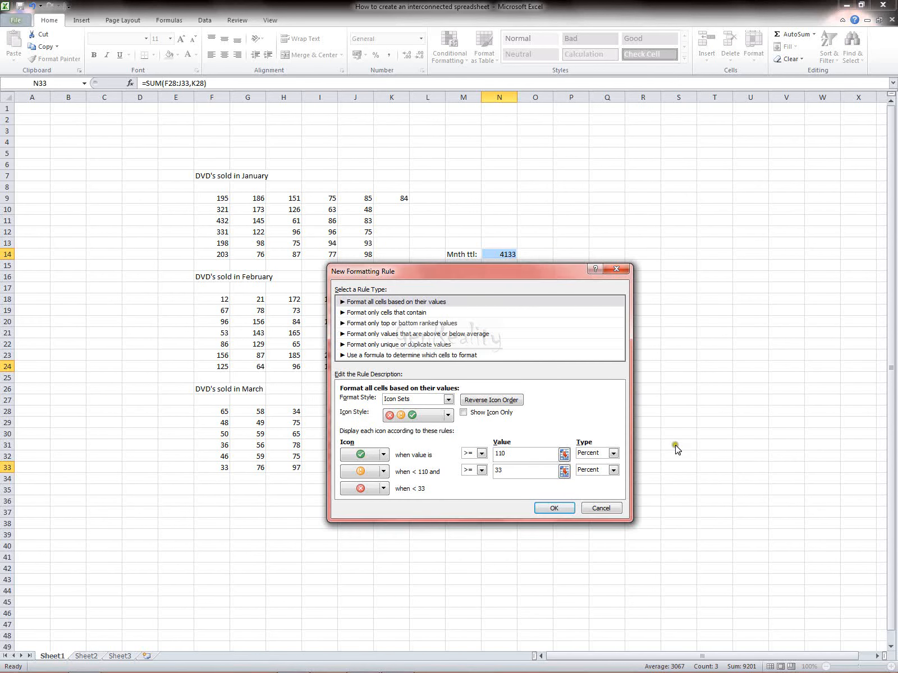
Change the threshold type of both the green and yellow icons to Number
{"action": "left_click", "coordinate": [614, 453]}
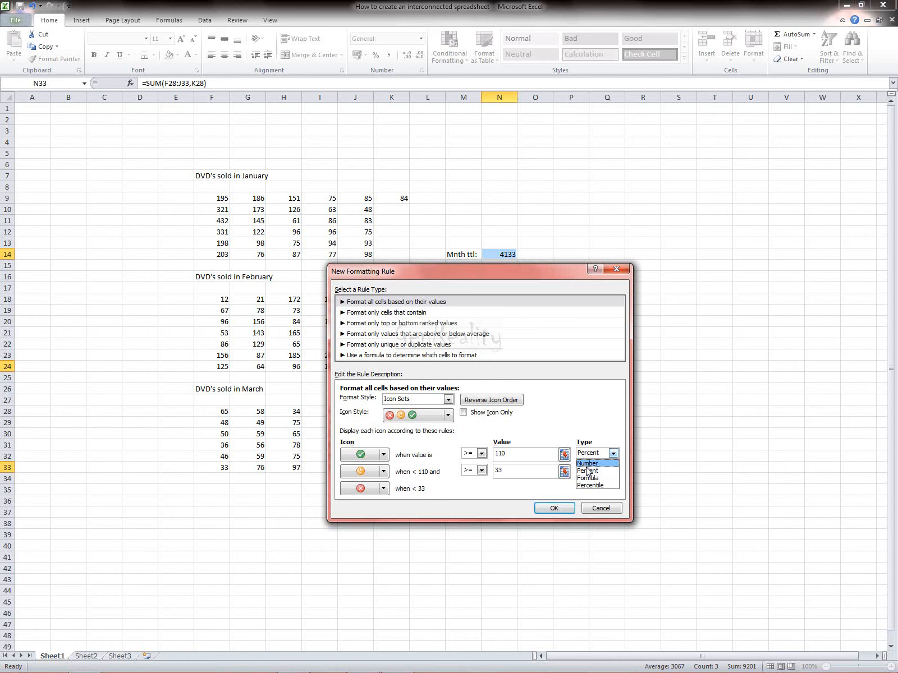
{"action": "left_click", "coordinate": [586, 463]}
{"action": "left_click", "coordinate": [612, 472]}
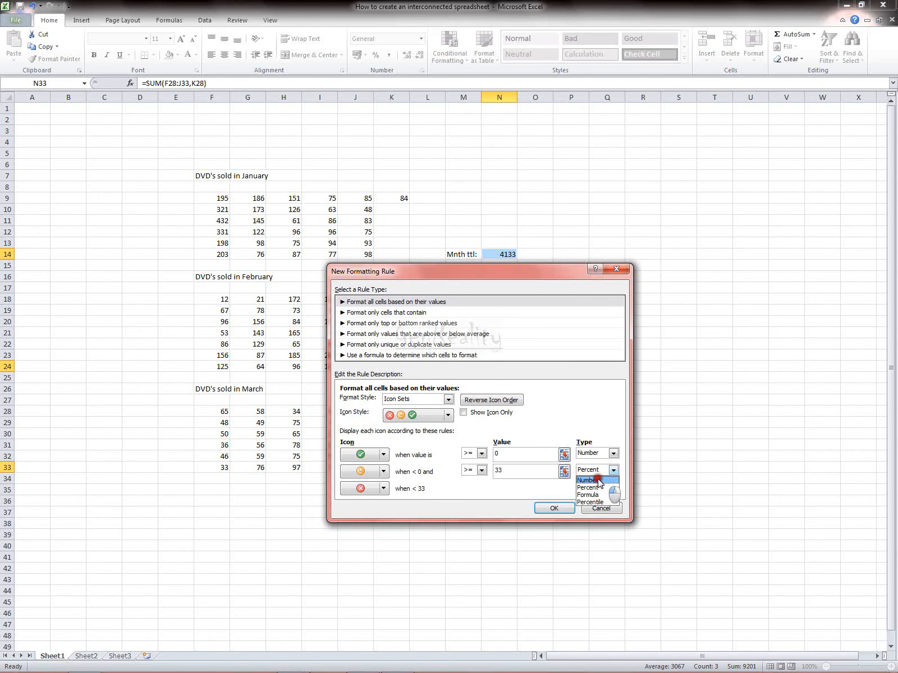
{"action": "left_click", "coordinate": [595, 480]}
{"action": "left_click", "coordinate": [383, 455]}
{"action": "left_click", "coordinate": [384, 457]}
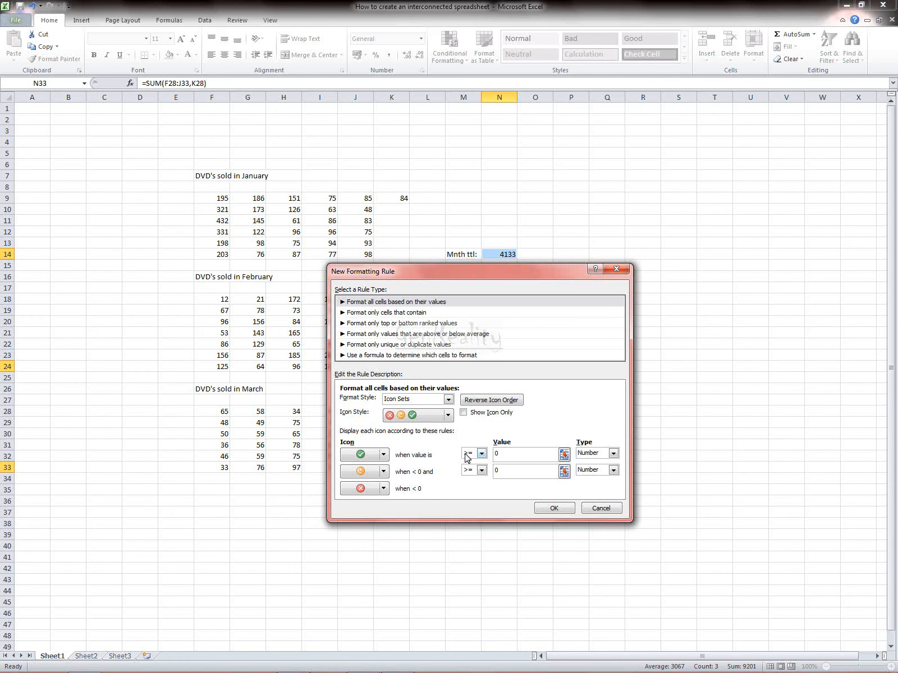
Set the green icon's threshold to 4000 and the yellow icon's to 3000, and apply the rule to the monthly totals
{"action": "left_click", "coordinate": [506, 454]}
{"action": "type", "text": "4000"}
{"action": "left_click", "coordinate": [497, 474]}
{"action": "left_click_drag", "start_coordinate": [504, 473], "coordinate": [489, 467]}
{"action": "key", "text": "BackSpace"}
{"action": "type", "text": "3000"}
{"action": "left_click", "coordinate": [552, 510]}
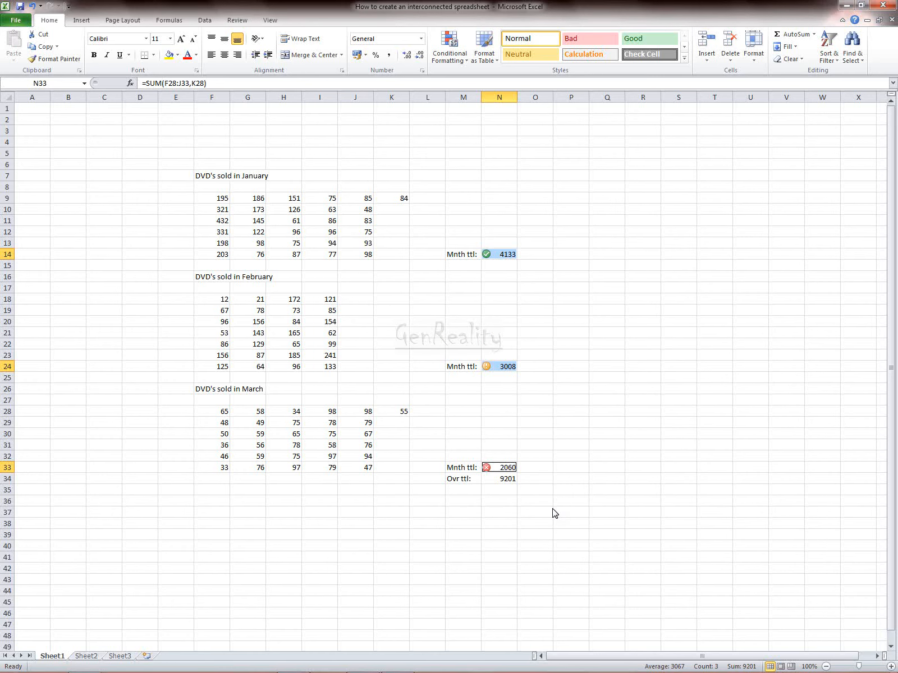
Review the icons shown with the January, February and March totals
{"action": "left_click", "coordinate": [532, 366]}
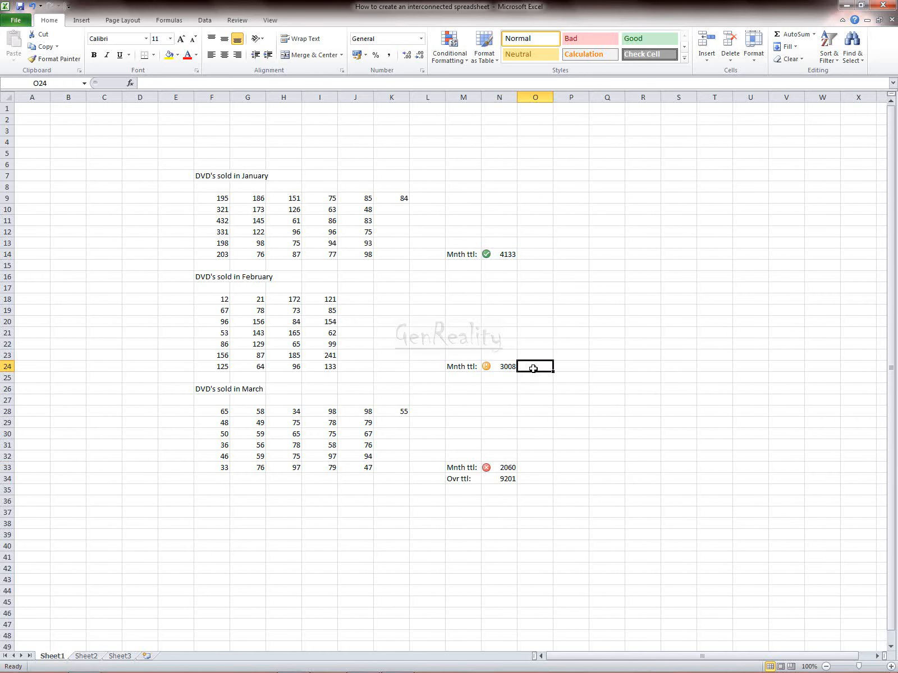
{"action": "left_click", "coordinate": [483, 254]}
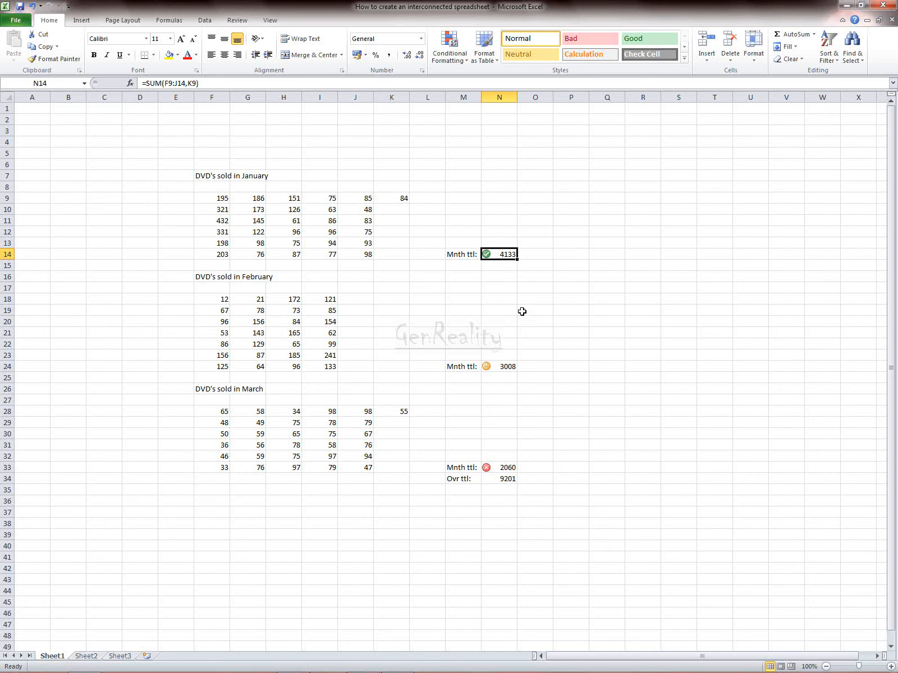
{"action": "left_click", "coordinate": [509, 368]}
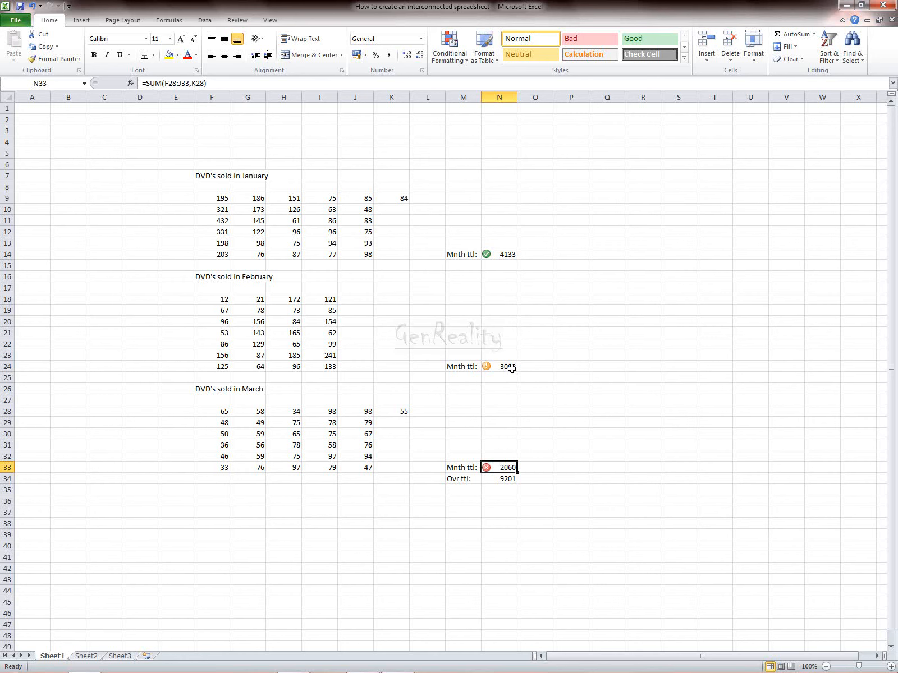
{"action": "left_click", "coordinate": [586, 333]}
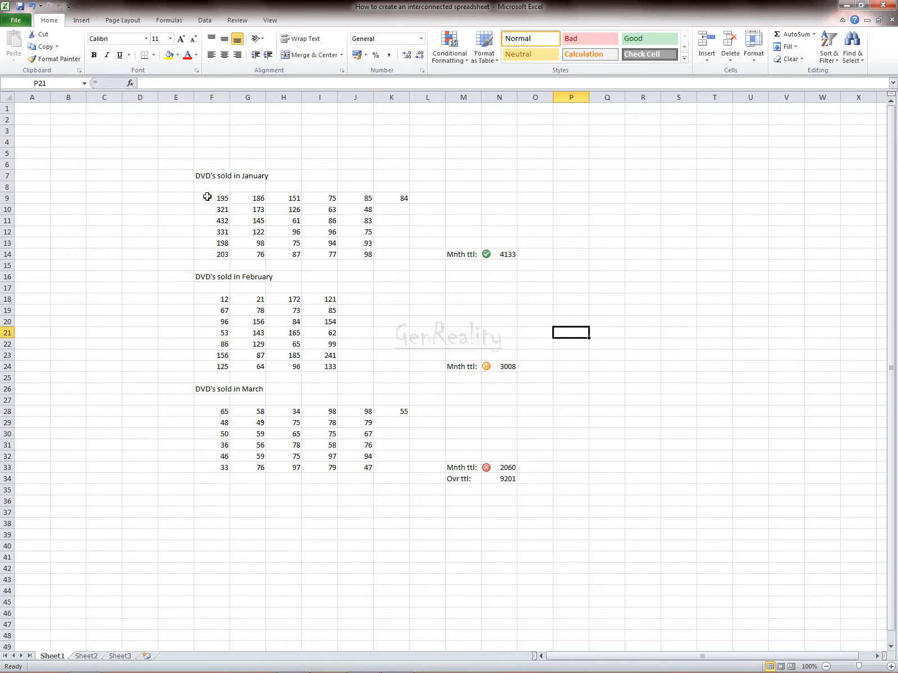
Select all the January, February and March sales figures together, including the extra values in K9 and K28
{"action": "left_click_drag", "start_coordinate": [207, 197], "coordinate": [359, 253]}
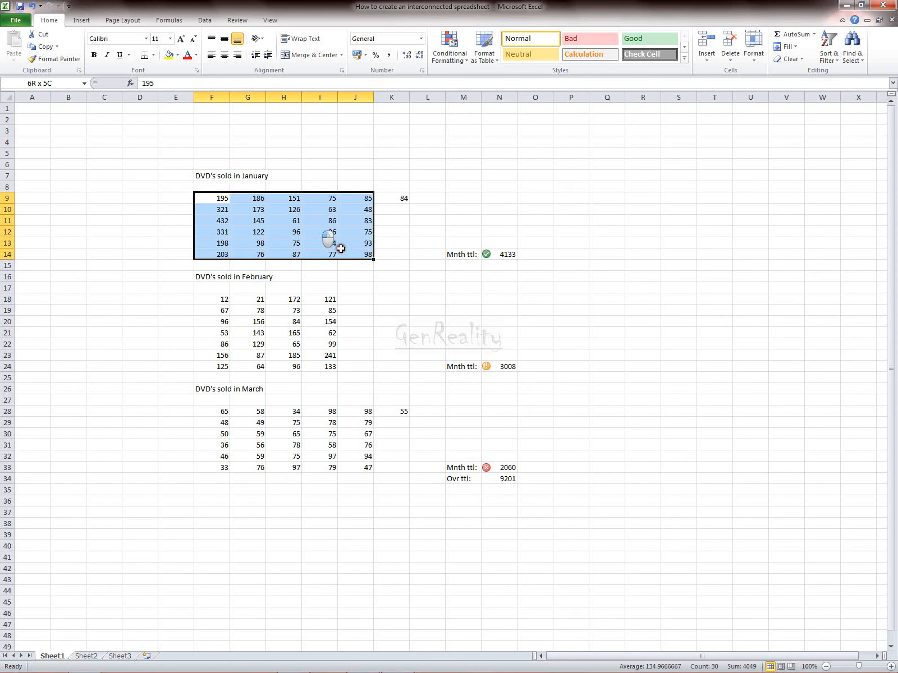
{"action": "left_click", "coordinate": [404, 197], "text": "ctrl"}
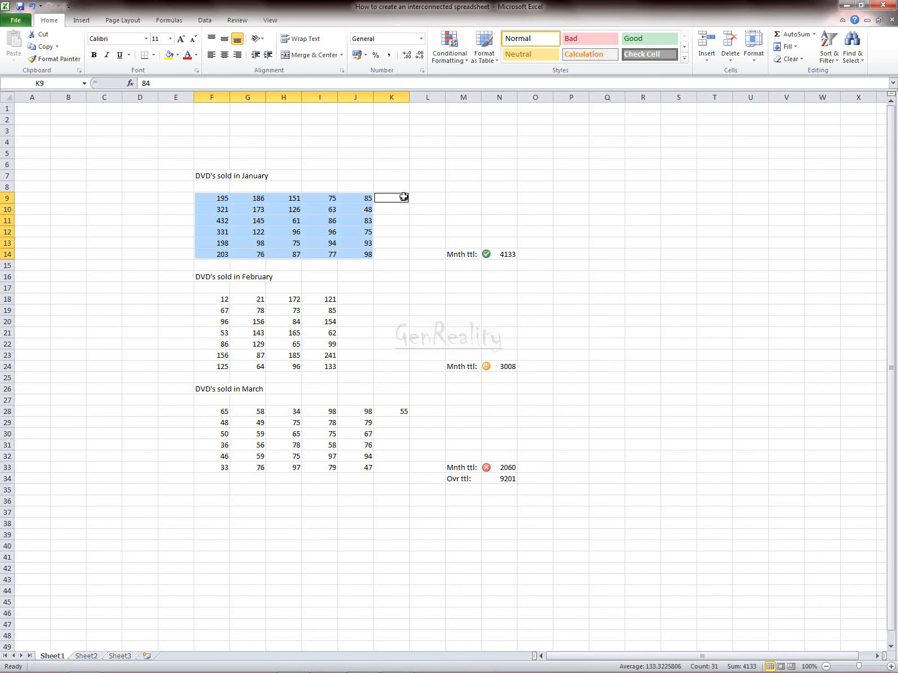
{"action": "left_click_drag", "start_coordinate": [209, 304], "coordinate": [331, 368]}
{"action": "left_click_drag", "start_coordinate": [216, 411], "coordinate": [358, 469]}
{"action": "left_click", "coordinate": [399, 411], "text": "ctrl"}
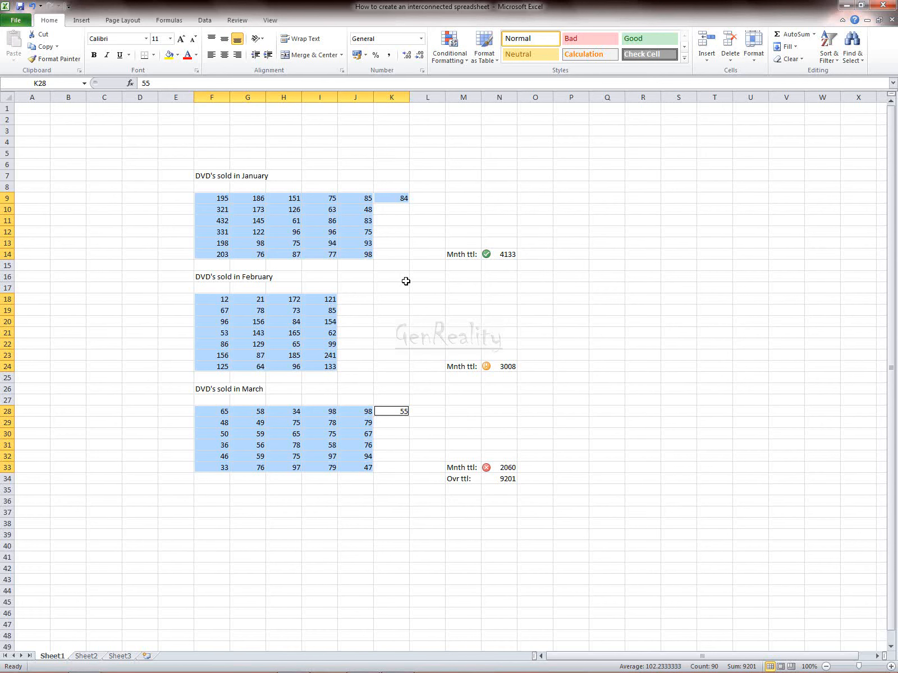
Create a new conditional formatting rule with the Icon Sets style and the circled cross, exclamation and check icons
{"action": "left_click", "coordinate": [459, 48]}
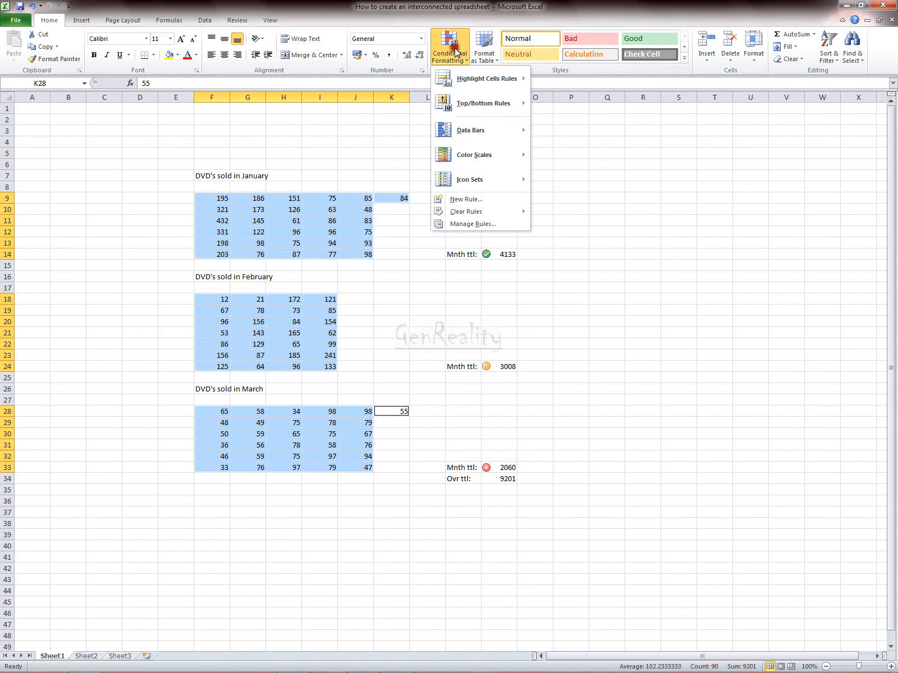
{"action": "left_click", "coordinate": [474, 199]}
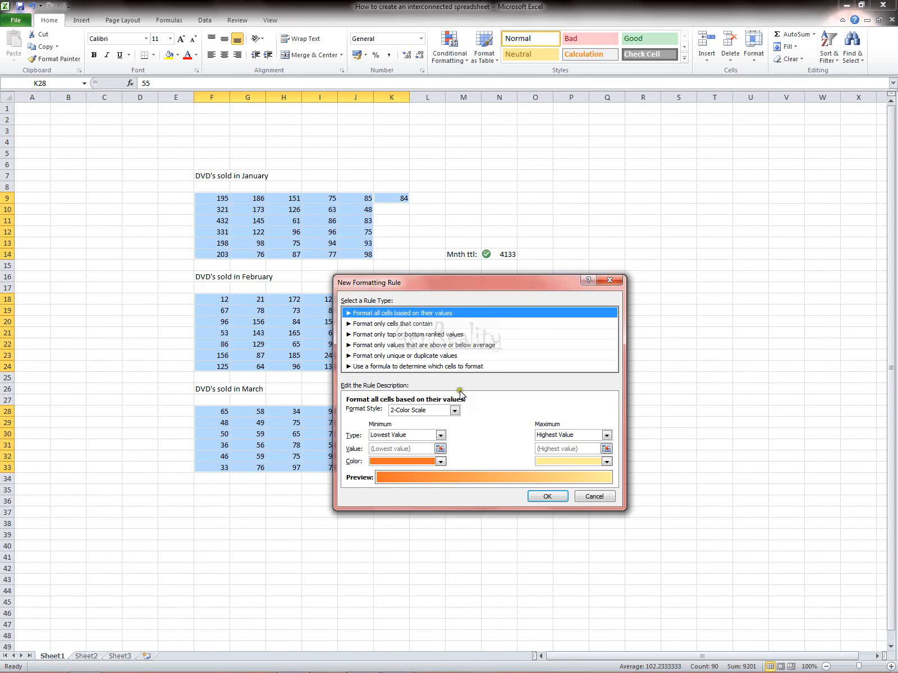
{"action": "left_click", "coordinate": [454, 411]}
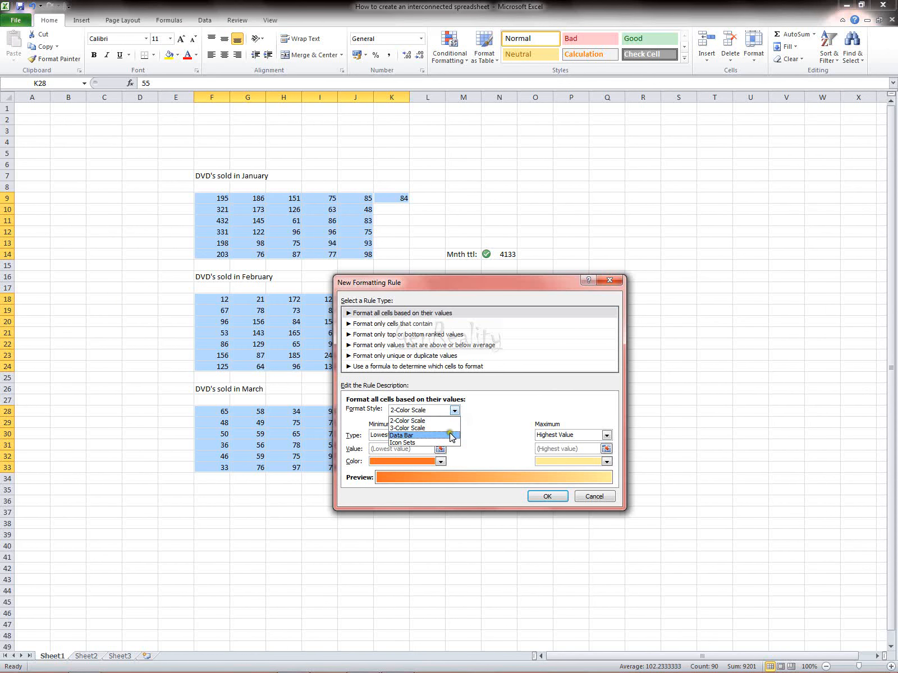
{"action": "left_click", "coordinate": [442, 442]}
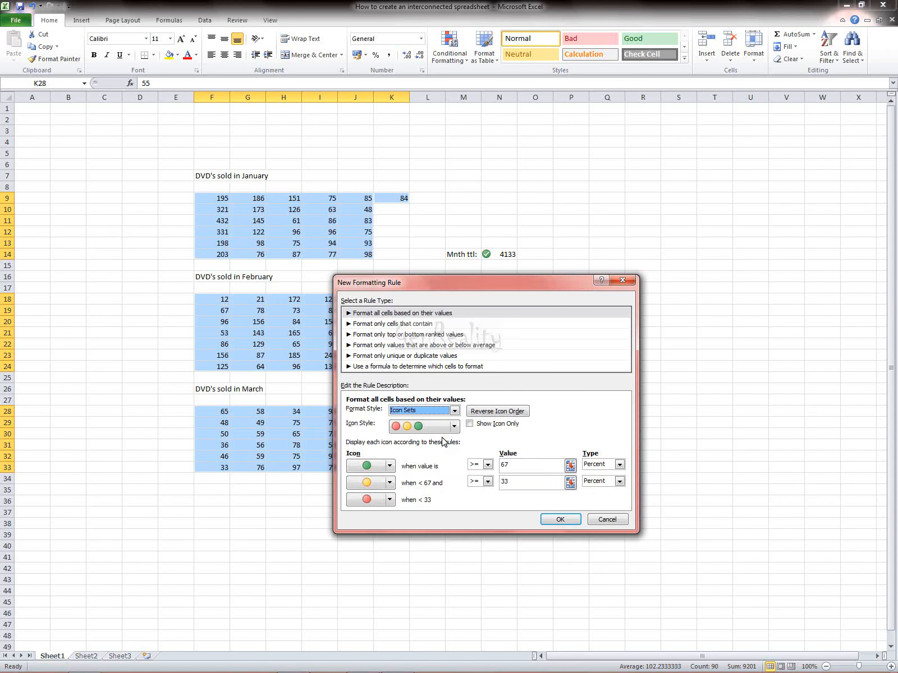
{"action": "left_click", "coordinate": [453, 428]}
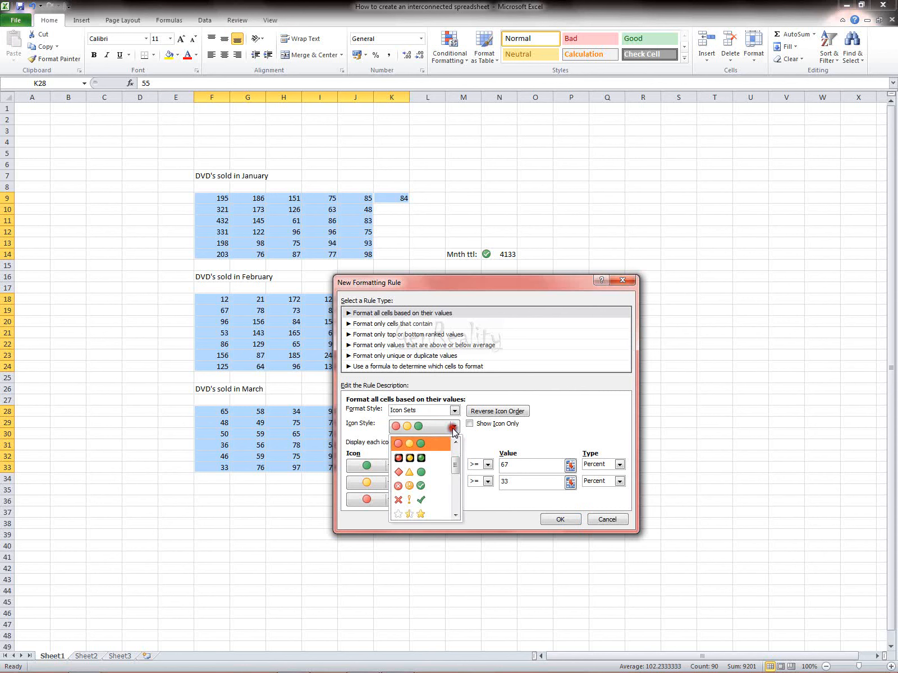
{"action": "left_click", "coordinate": [422, 488]}
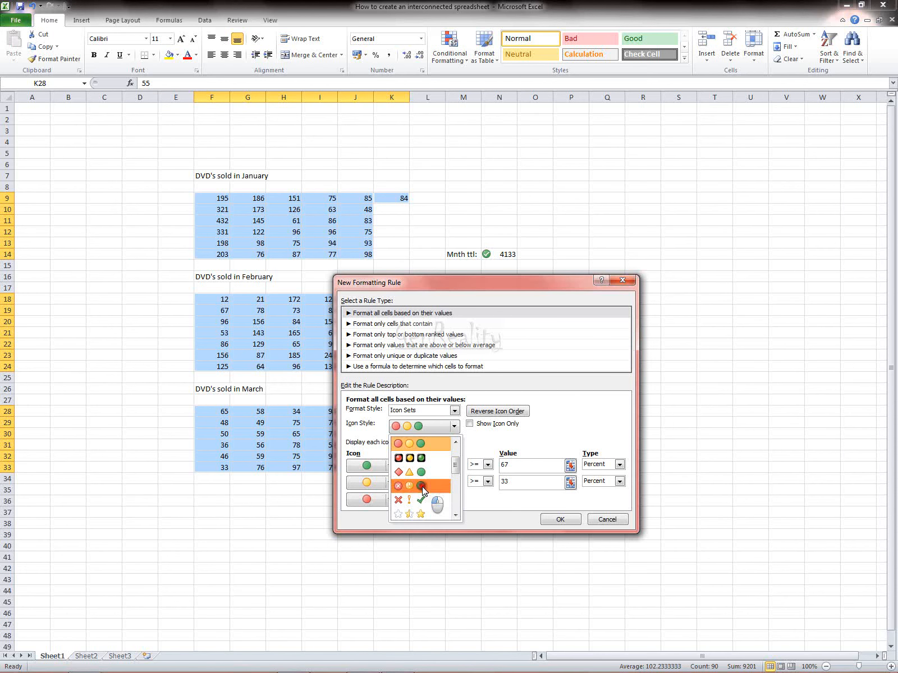
Try threshold values of 130 for the green icon and 65 for the yellow icon
{"action": "double_click", "coordinate": [496, 465]}
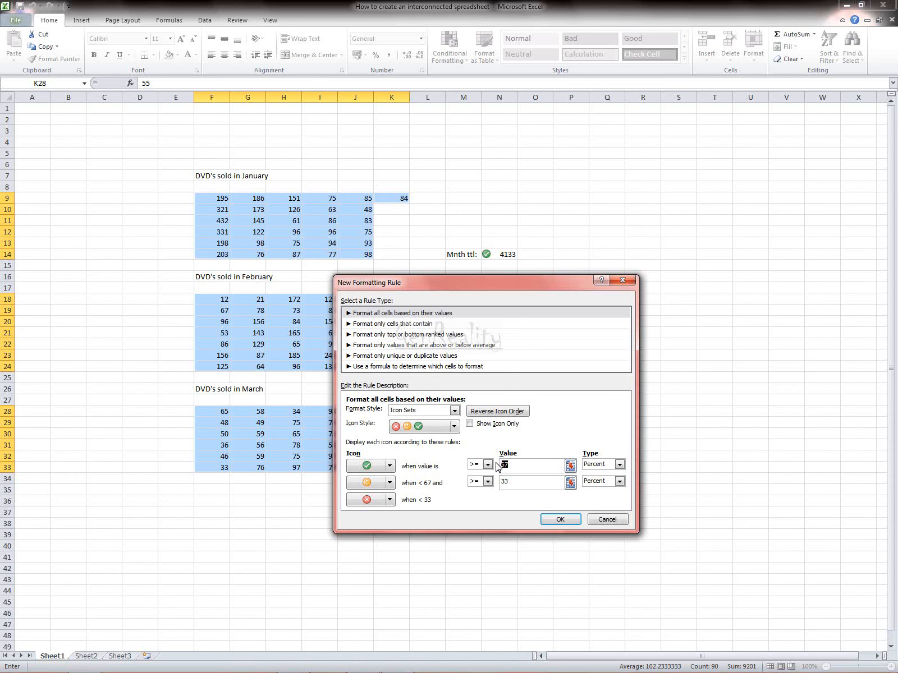
{"action": "key", "text": "BackSpace"}
{"action": "left_click_drag", "start_coordinate": [515, 484], "coordinate": [480, 484]}
{"action": "key", "text": "BackSpace"}
{"action": "left_click", "coordinate": [466, 517]}
{"action": "left_click", "coordinate": [512, 468]}
{"action": "left_click", "coordinate": [553, 525]}
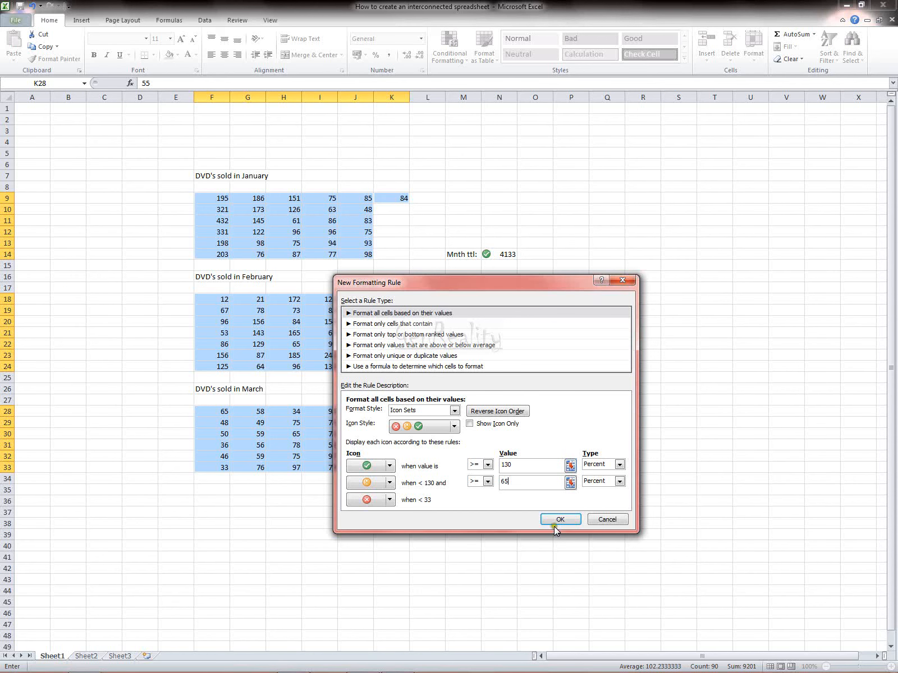
Switch both icon threshold types to Number and apply the rule to the selected sales figures
{"action": "left_click", "coordinate": [619, 465]}
{"action": "left_click", "coordinate": [593, 475]}
{"action": "left_click", "coordinate": [619, 481]}
{"action": "left_click", "coordinate": [593, 491]}
{"action": "left_click", "coordinate": [569, 518]}
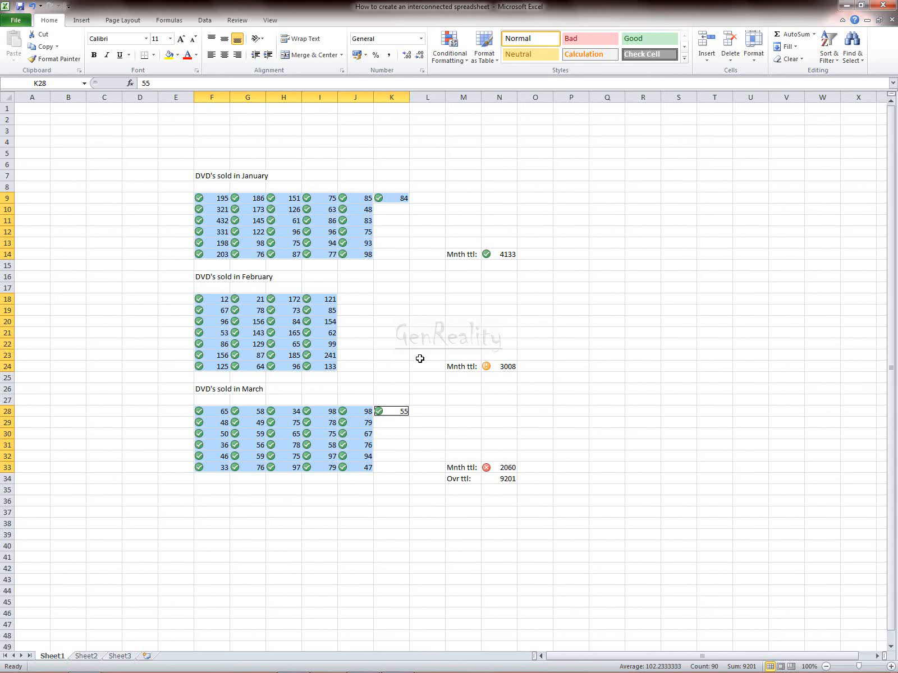
Clear the conditional formatting rules from the selected sales figures only
{"action": "left_click", "coordinate": [457, 64]}
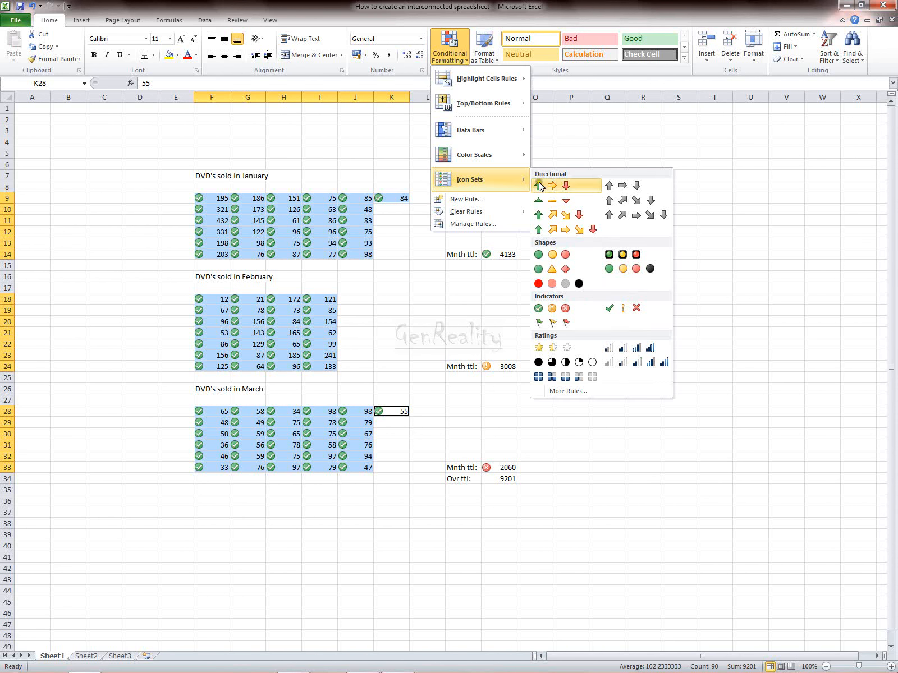
{"action": "mouse_move", "coordinate": [506, 212]}
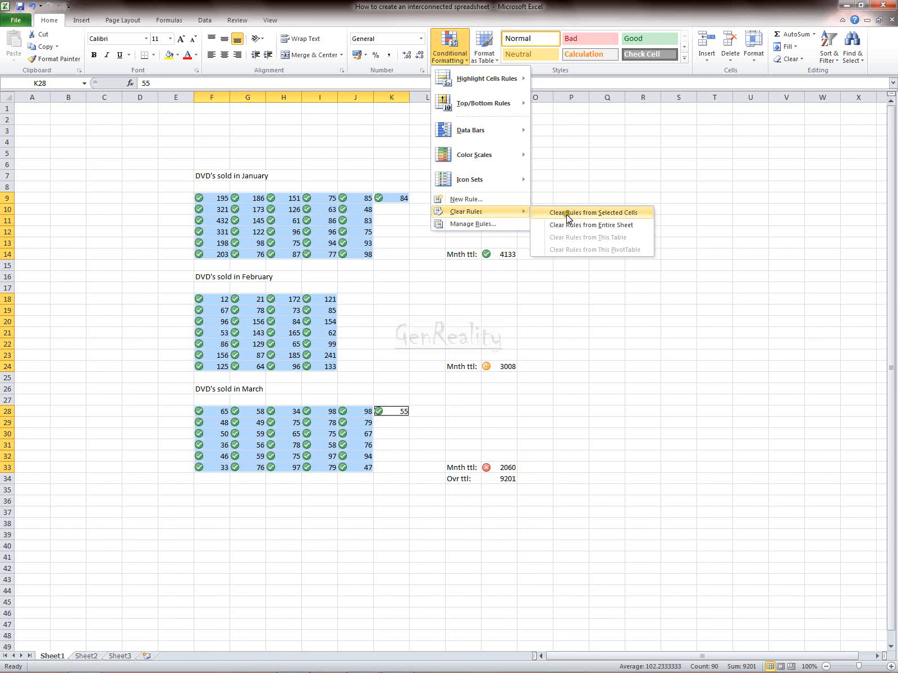
{"action": "left_click", "coordinate": [568, 217]}
Start a new Icon Sets formatting rule for the selected sales figures, using the circled cross, exclamation and check icons
{"action": "left_click", "coordinate": [448, 50]}
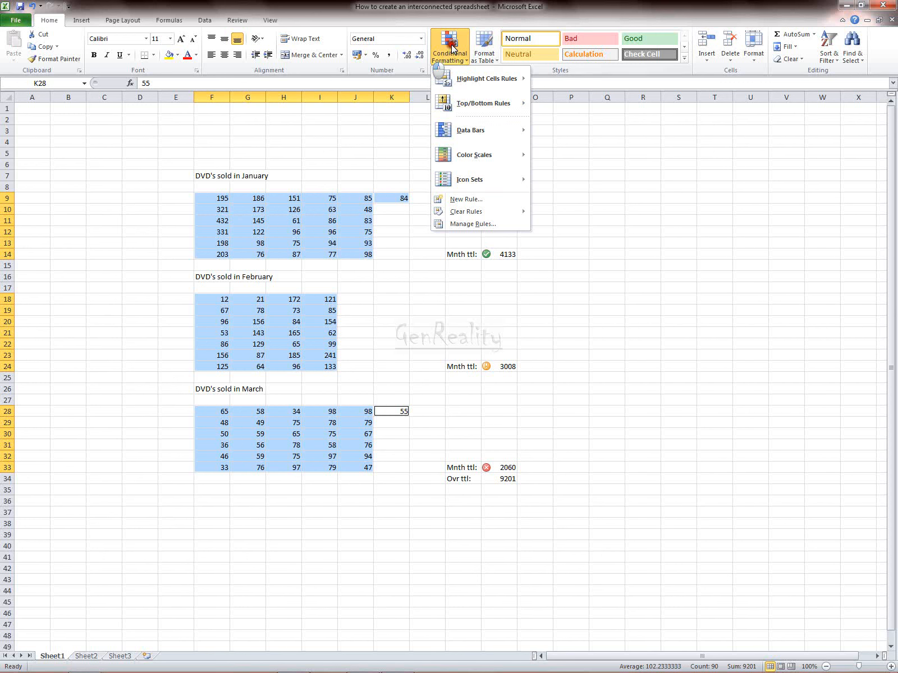
{"action": "left_click", "coordinate": [508, 203]}
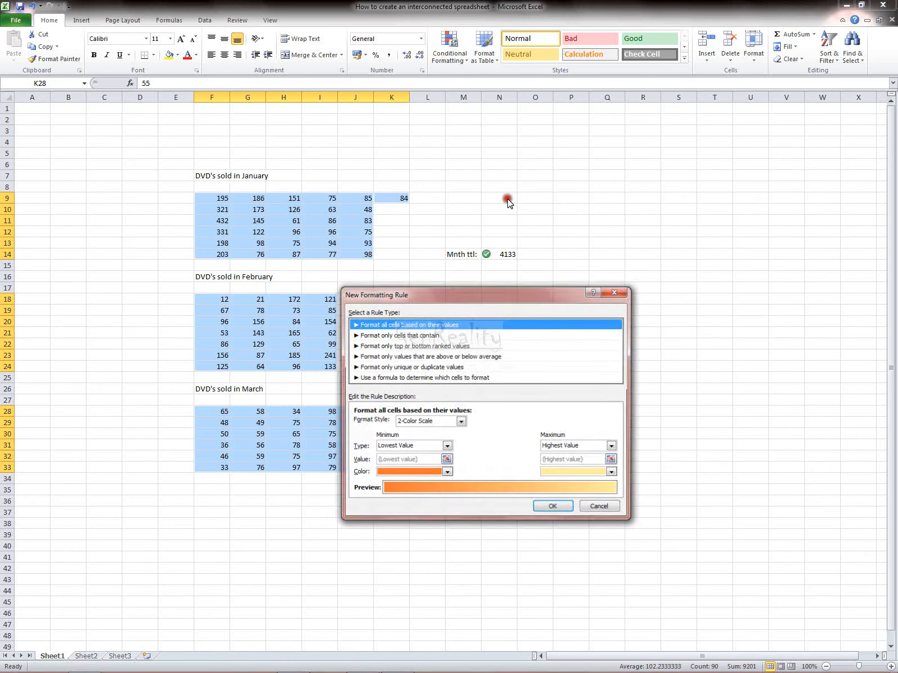
{"action": "left_click", "coordinate": [460, 422]}
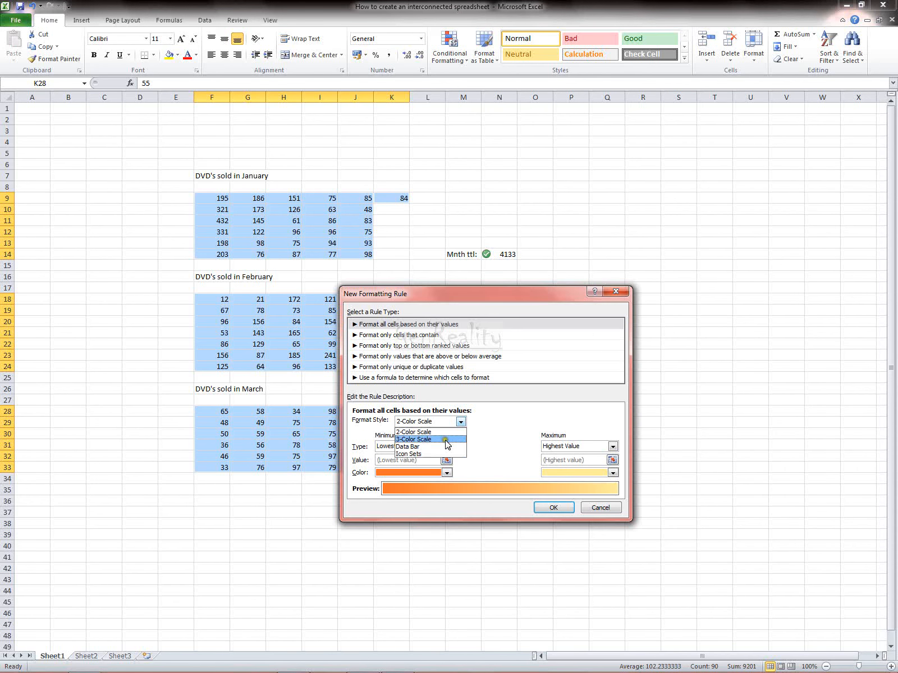
{"action": "left_click", "coordinate": [442, 454]}
{"action": "left_click", "coordinate": [448, 429]}
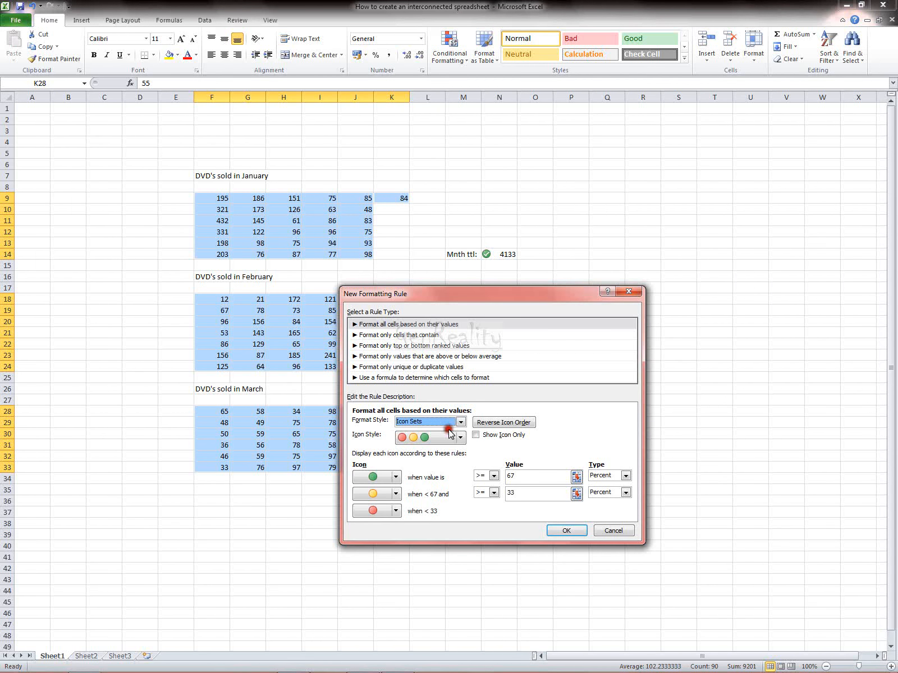
{"action": "left_click", "coordinate": [448, 434]}
{"action": "left_click", "coordinate": [460, 437]}
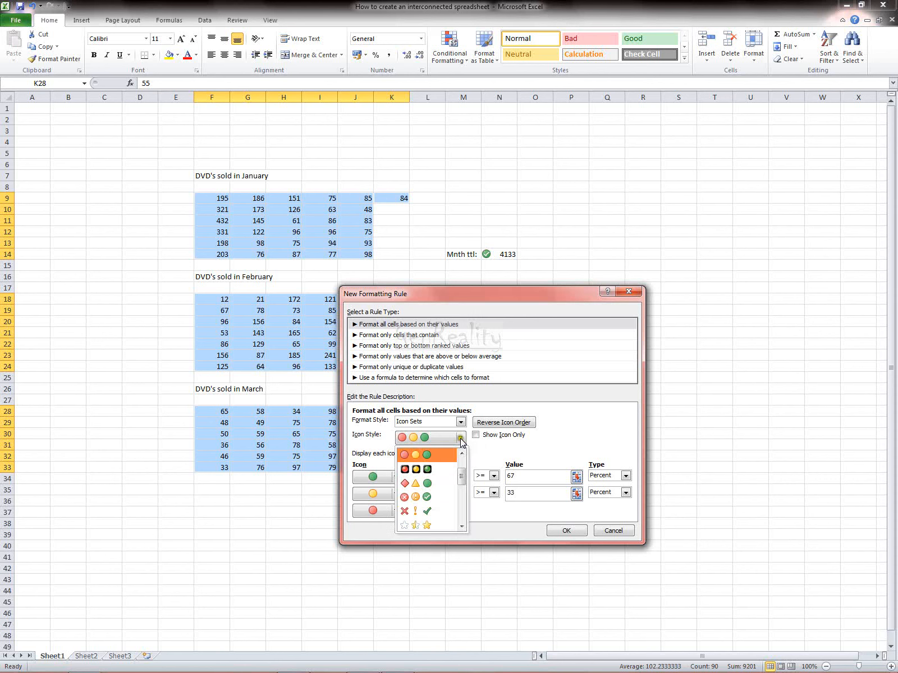
{"action": "left_click", "coordinate": [426, 498]}
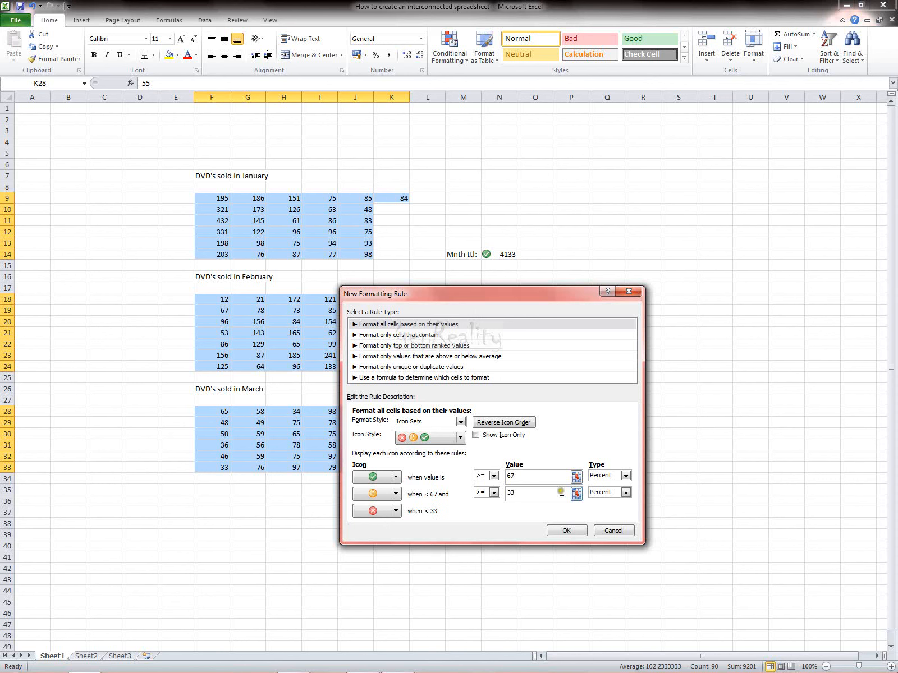
Set the threshold type of both the green and yellow icons to Number
{"action": "left_click", "coordinate": [626, 476]}
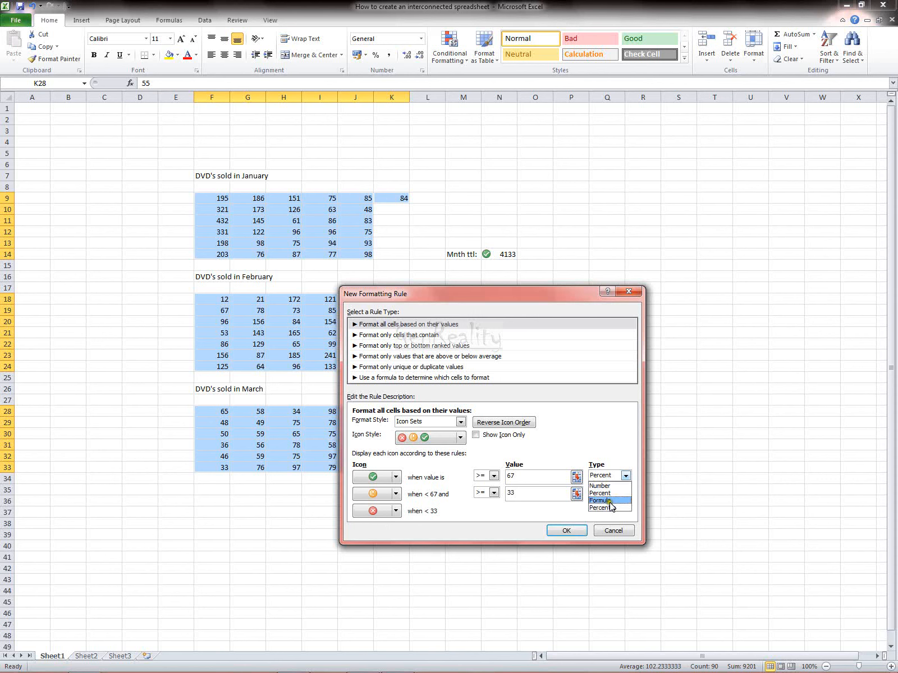
{"action": "left_click", "coordinate": [614, 486]}
{"action": "left_click", "coordinate": [626, 492]}
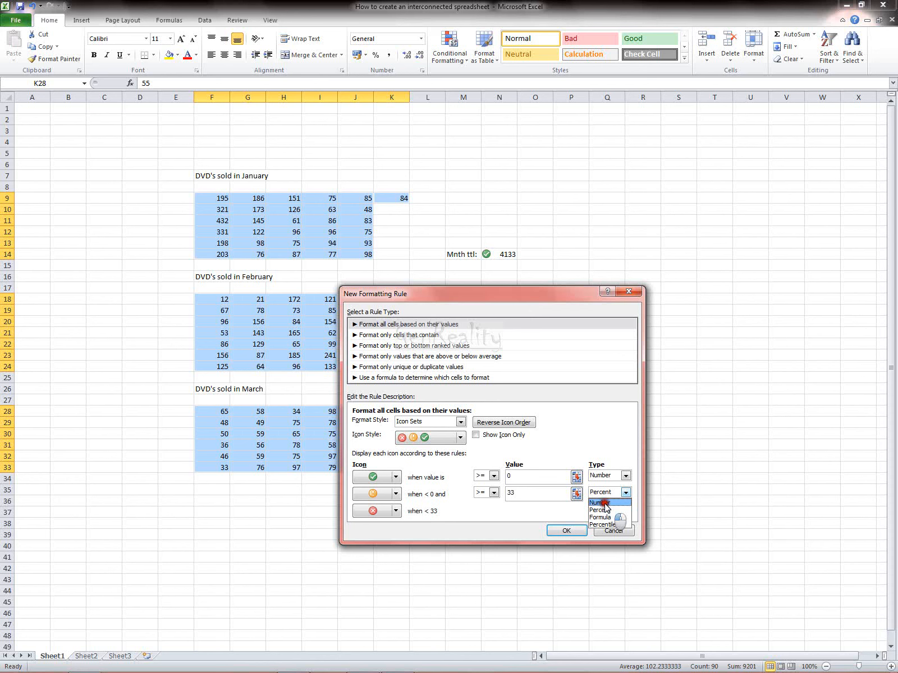
{"action": "left_click", "coordinate": [601, 502]}
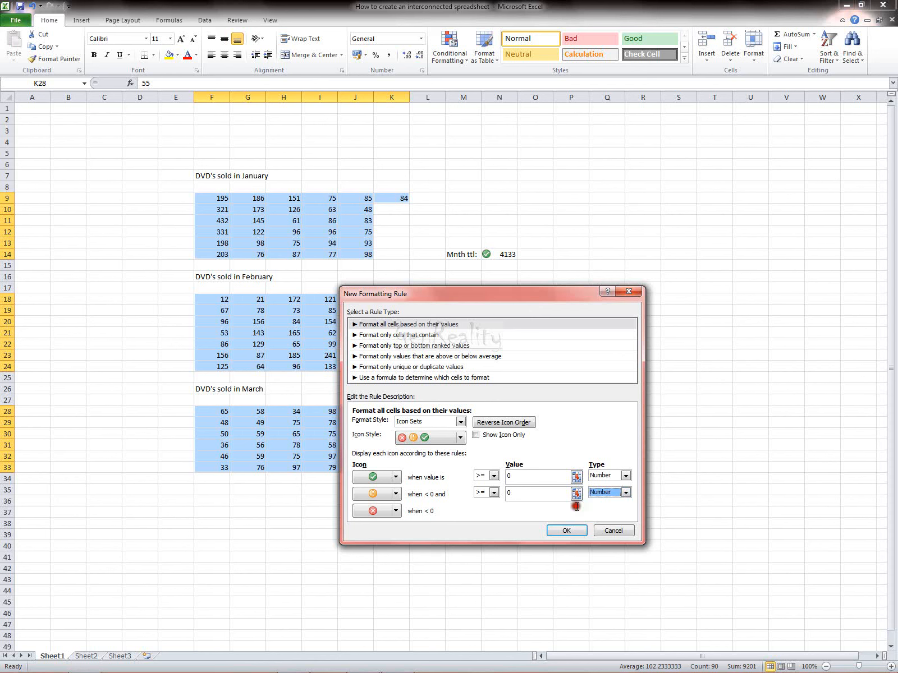
Set the green icon's threshold to 130 and the yellow icon's to 65, and apply the rule to the sales figures
{"action": "double_click", "coordinate": [508, 477]}
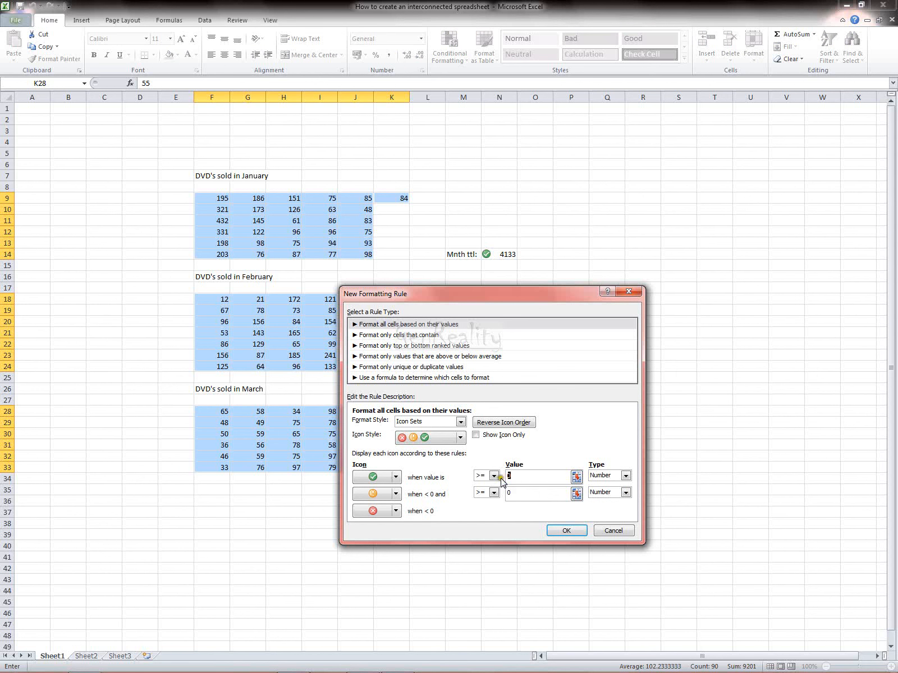
{"action": "type", "text": "13"}
{"action": "double_click", "coordinate": [511, 492]}
{"action": "type", "text": "65"}
{"action": "left_click", "coordinate": [567, 531]}
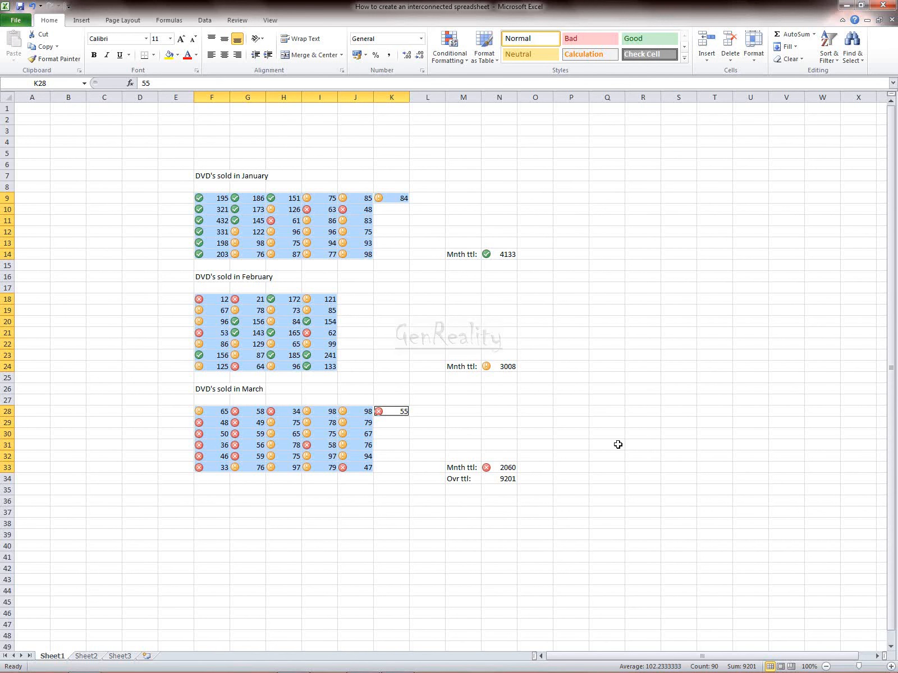
{"action": "left_click", "coordinate": [652, 448]}
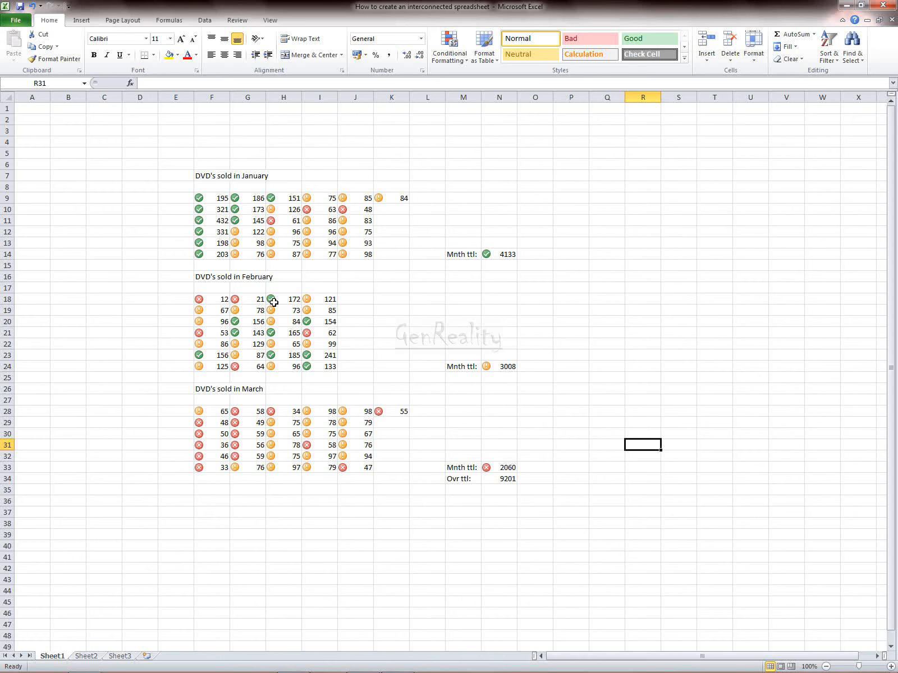
Change the first January sales figure in F9 to 34 and check the January and overall totals
{"action": "left_click", "coordinate": [215, 199]}
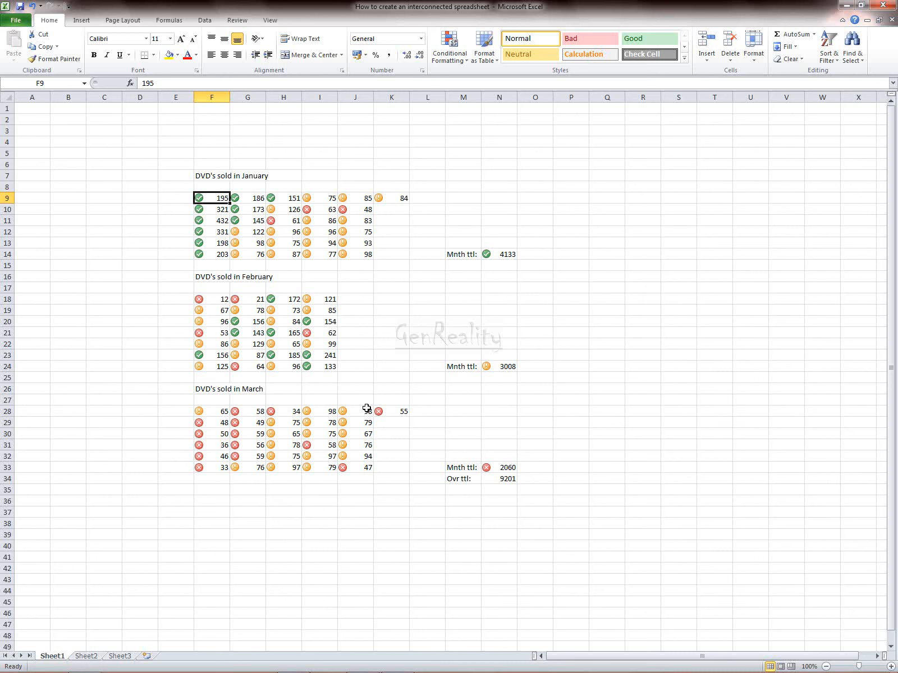
{"action": "type", "text": "34"}
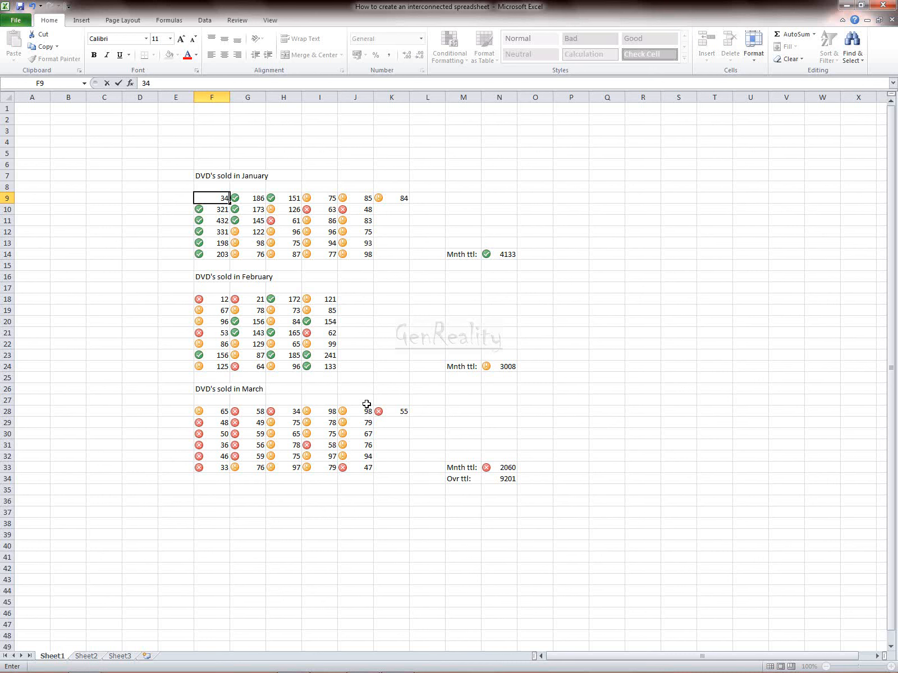
{"action": "key", "text": "Return"}
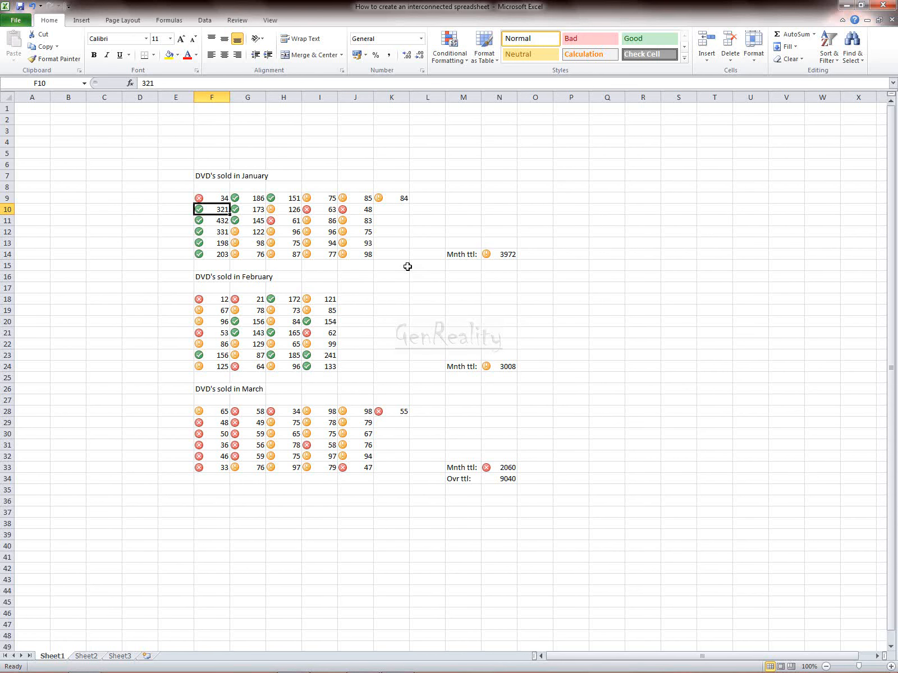
{"action": "left_click", "coordinate": [502, 255]}
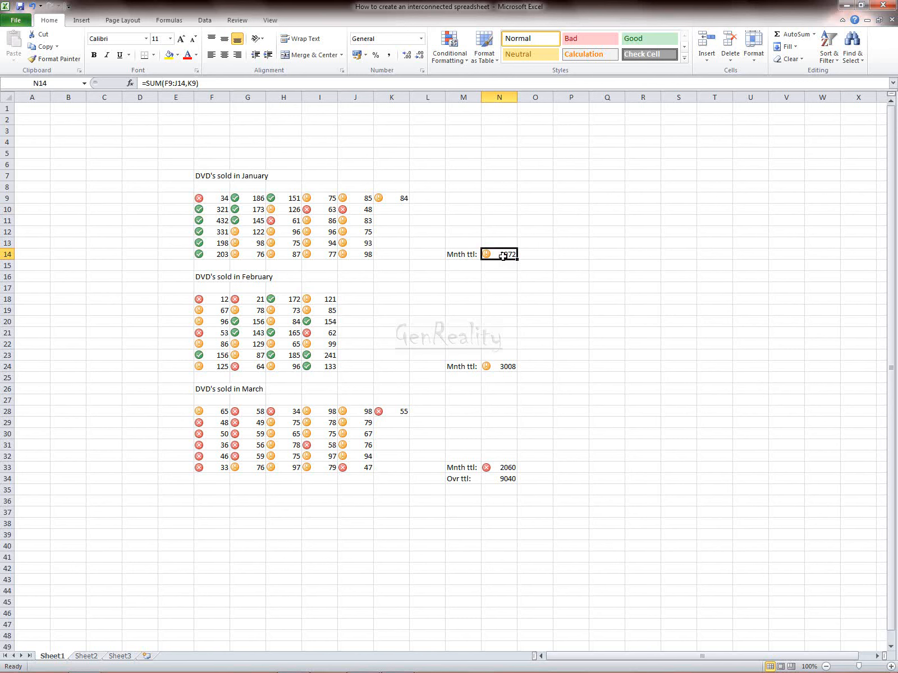
{"action": "left_click", "coordinate": [495, 478]}
Set the first January sales figure in F9 to 143
{"action": "left_click", "coordinate": [209, 200]}
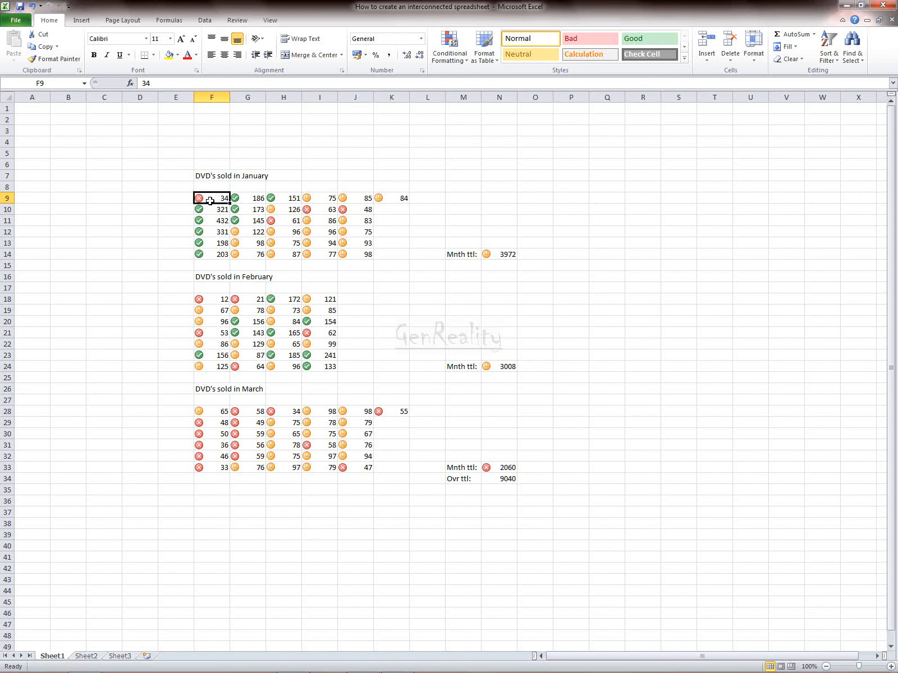
{"action": "type", "text": "143"}
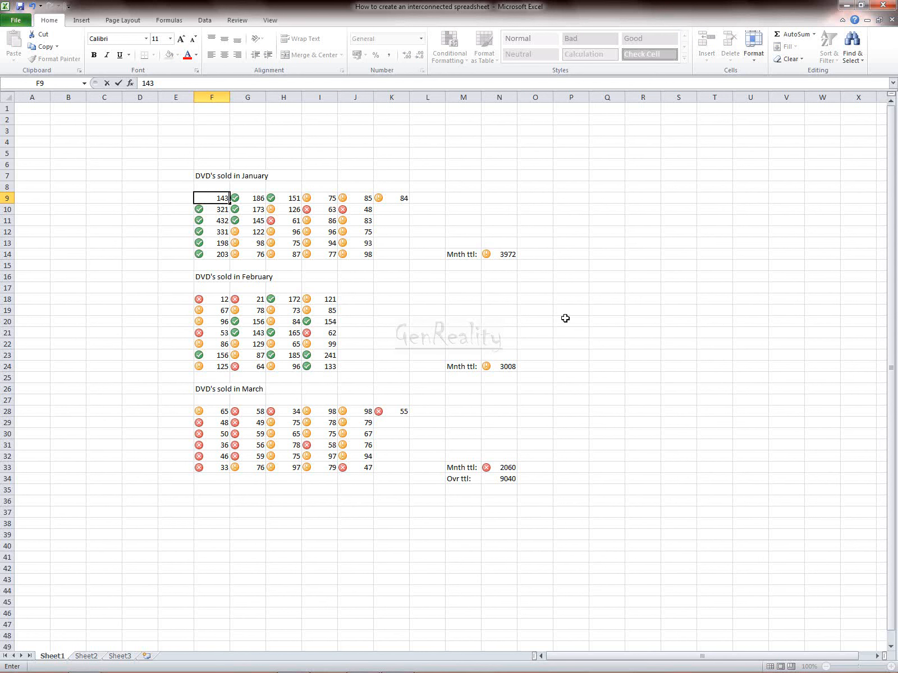
{"action": "left_click", "coordinate": [603, 330]}
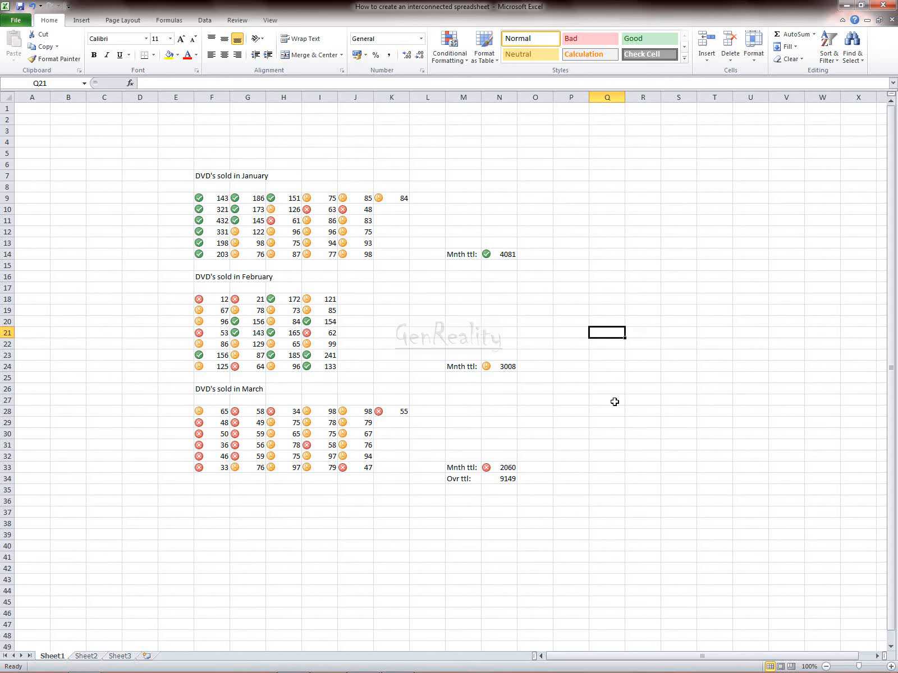
Enter the formula =SUM(K28,H18) in Q34 to add the last first-row March figure and a February figure
{"action": "left_click", "coordinate": [602, 479]}
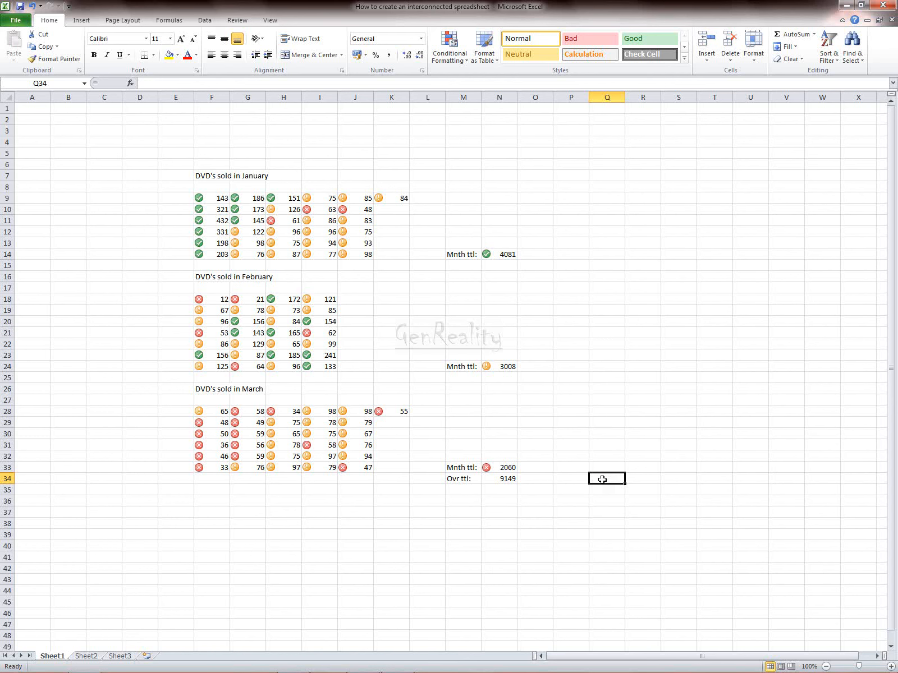
{"action": "type", "text": "=SUM"}
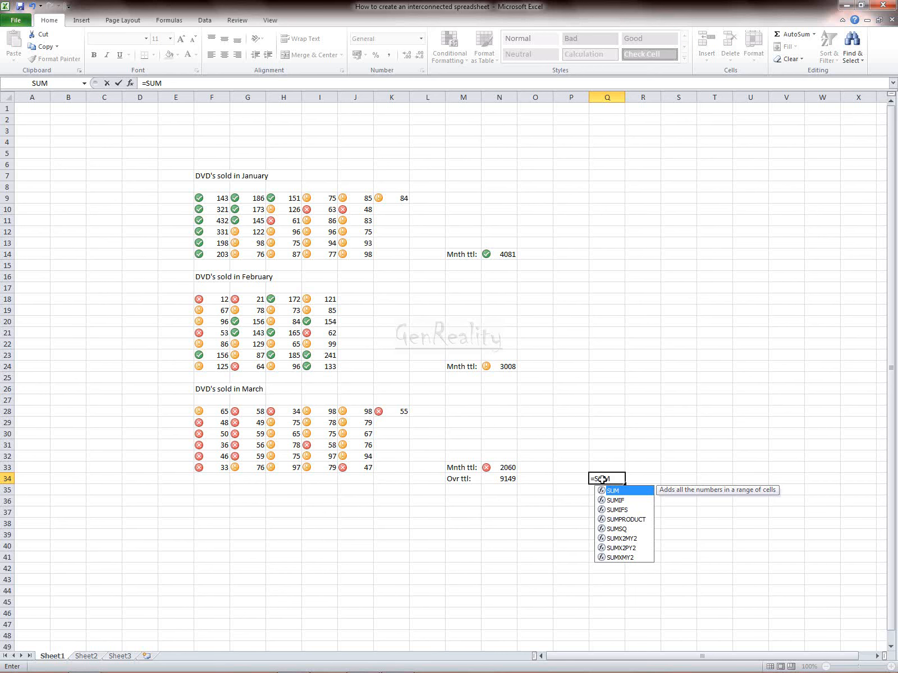
{"action": "type", "text": "("}
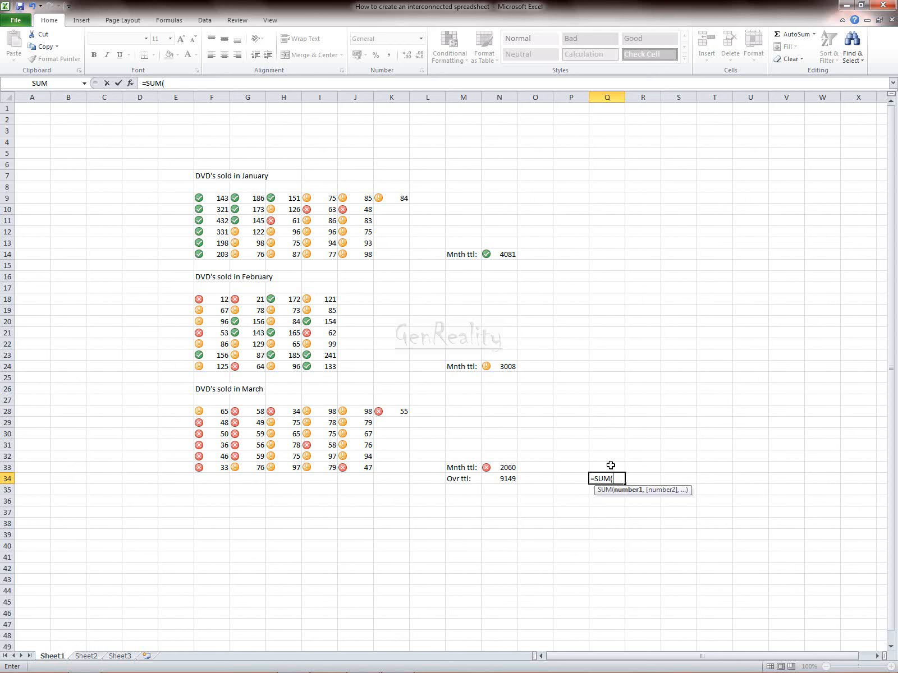
{"action": "left_click", "coordinate": [403, 412]}
{"action": "type", "text": ","}
{"action": "left_click", "coordinate": [291, 302]}
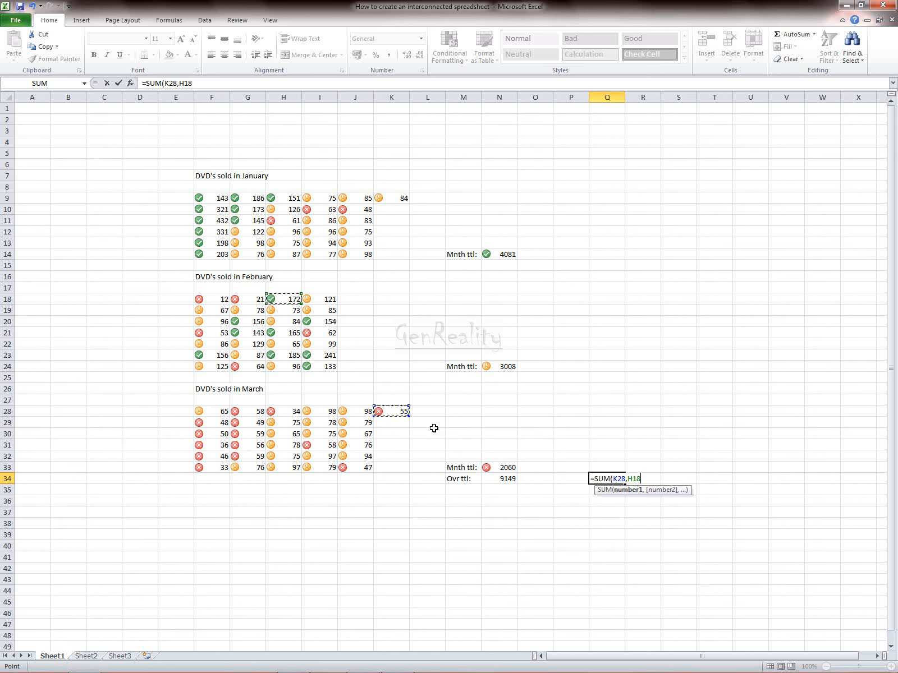
{"action": "type", "text": ")"}
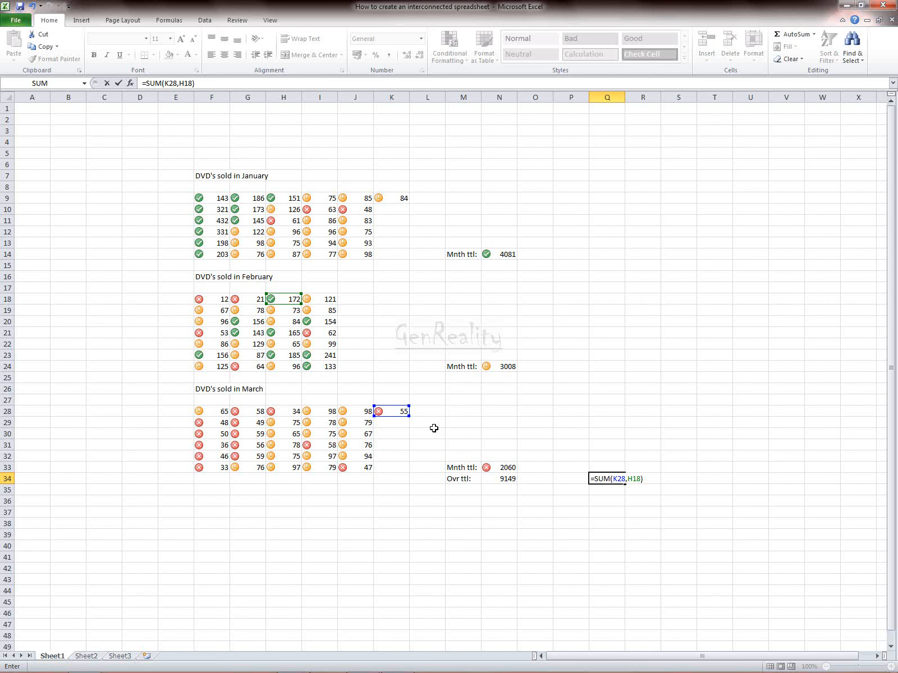
{"action": "key", "text": "Return"}
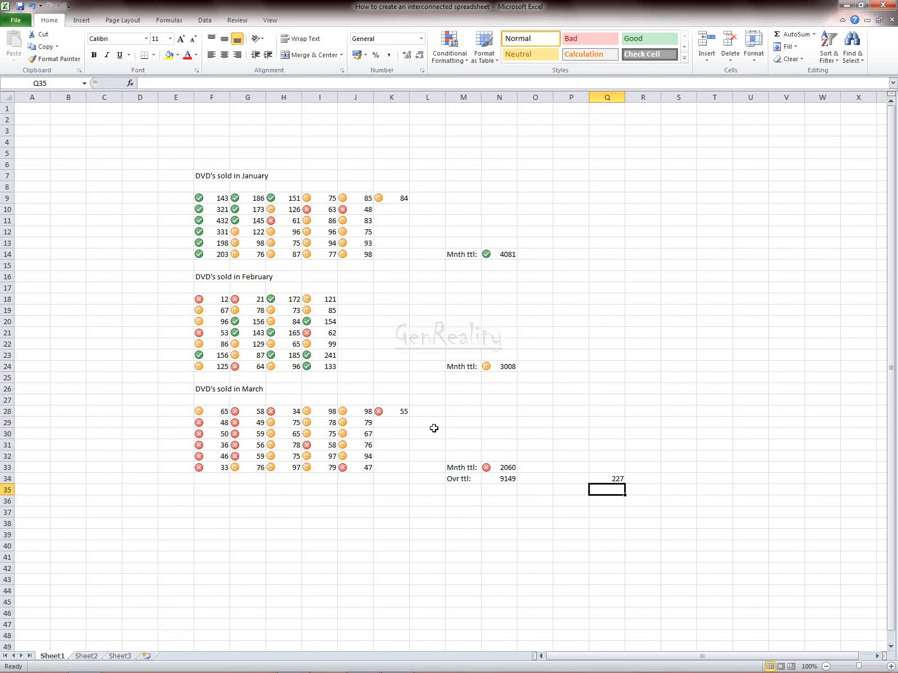
Edit the formula in Q34 to =SUM(K28*H18) so it multiplies the two sales figures
{"action": "left_click", "coordinate": [615, 480]}
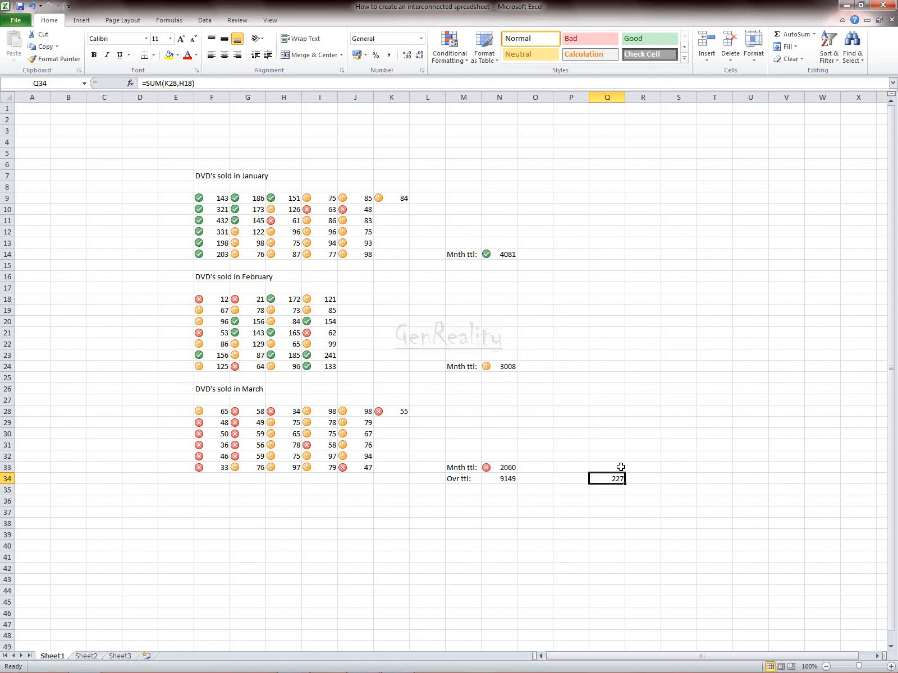
{"action": "left_click", "coordinate": [177, 83]}
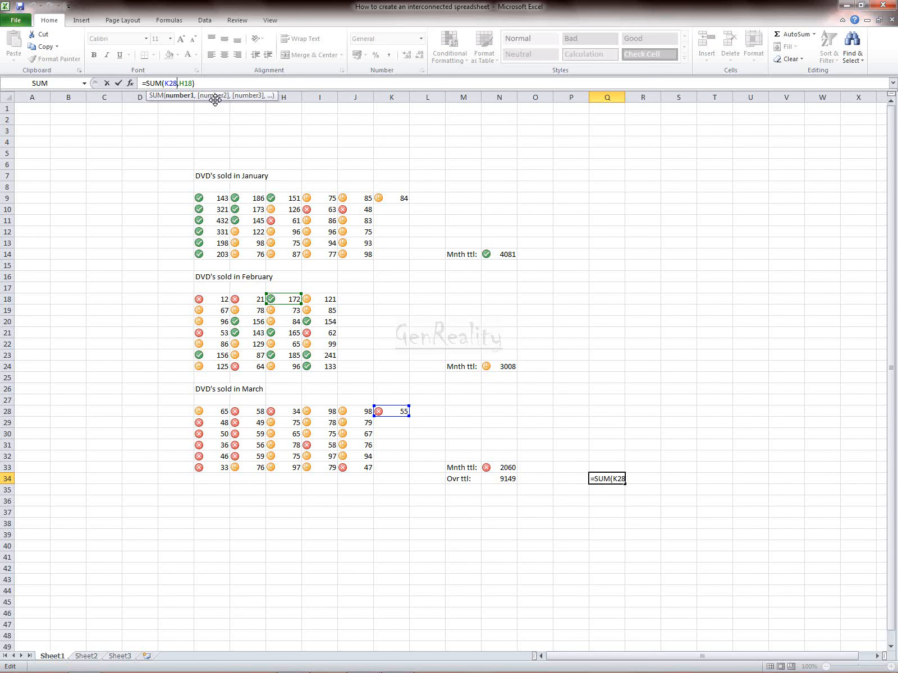
{"action": "key", "text": "Right"}
{"action": "key", "text": "Right"}
{"action": "key", "text": "Right"}
{"action": "type", "text": "*"}
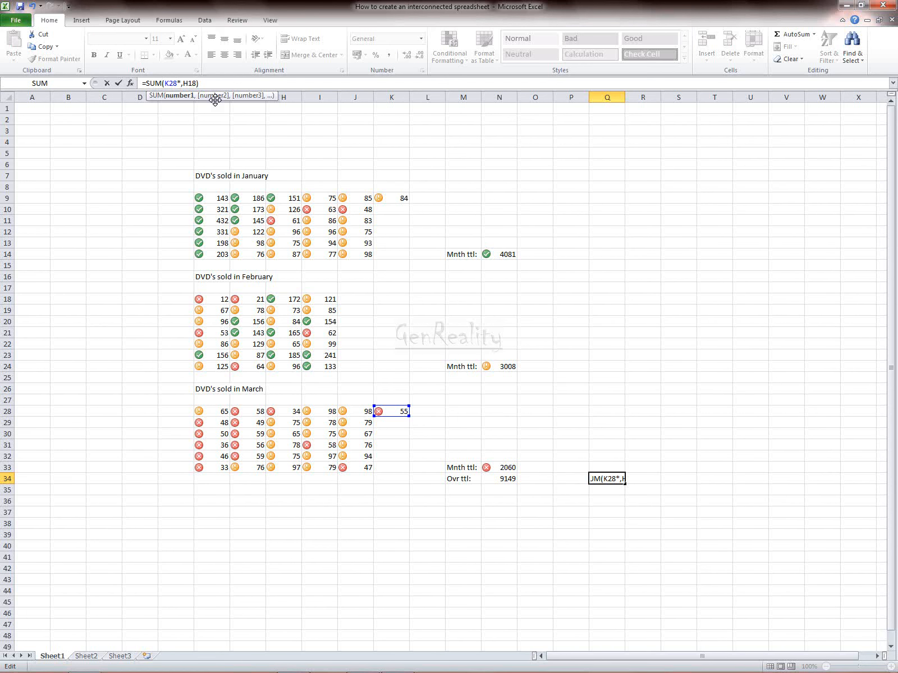
{"action": "key", "text": "Delete"}
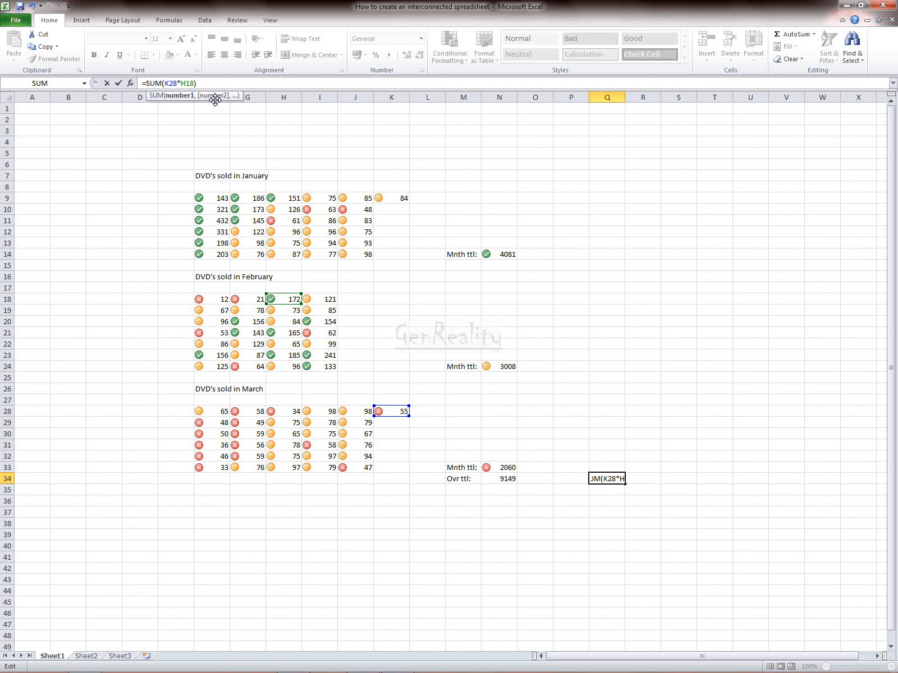
{"action": "key", "text": "Return"}
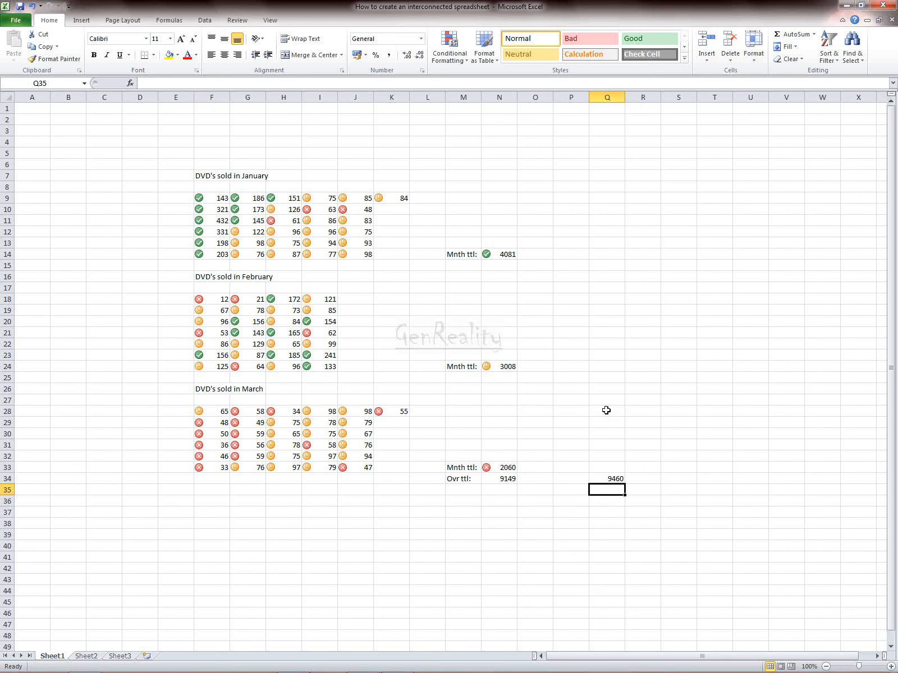
Change the operator in Q34's formula to division, making it =SUM(K28/H18), and reselect the cell
{"action": "left_click", "coordinate": [602, 480]}
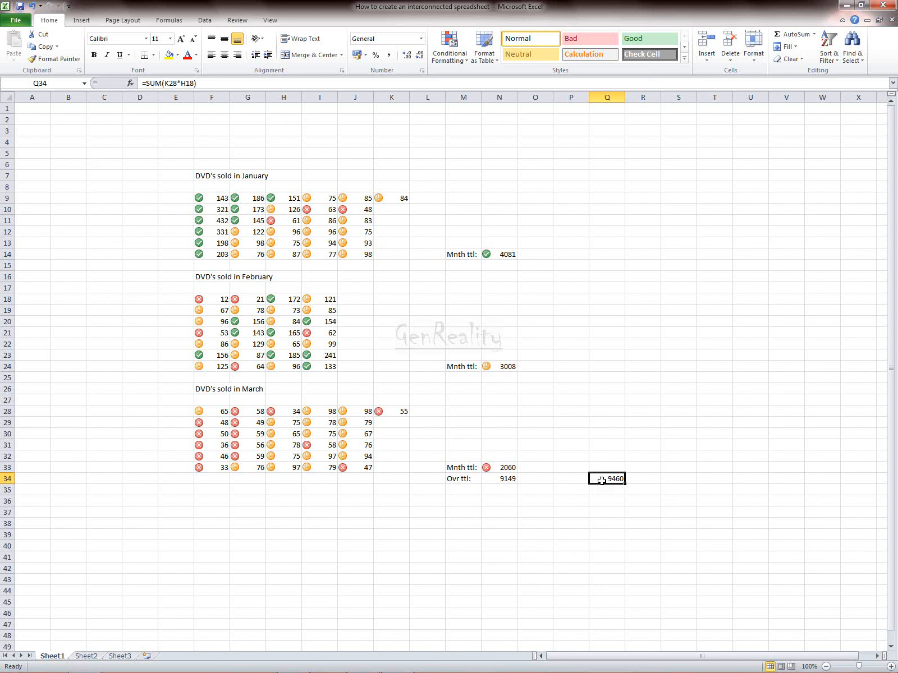
{"action": "left_click", "coordinate": [188, 85]}
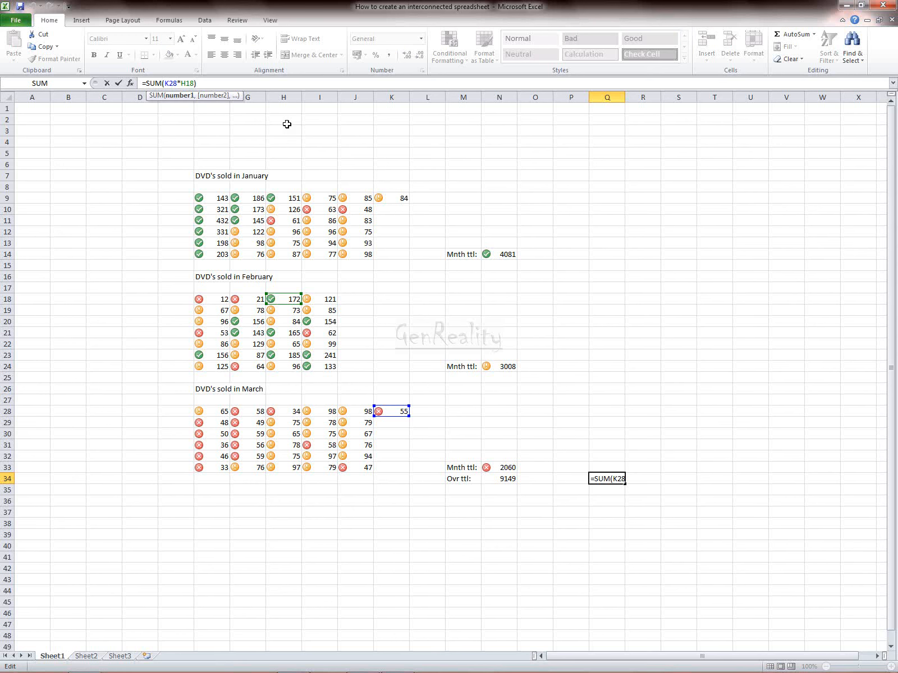
{"action": "key", "text": "shift+Left"}
{"action": "type", "text": "/"}
{"action": "key", "text": "Return"}
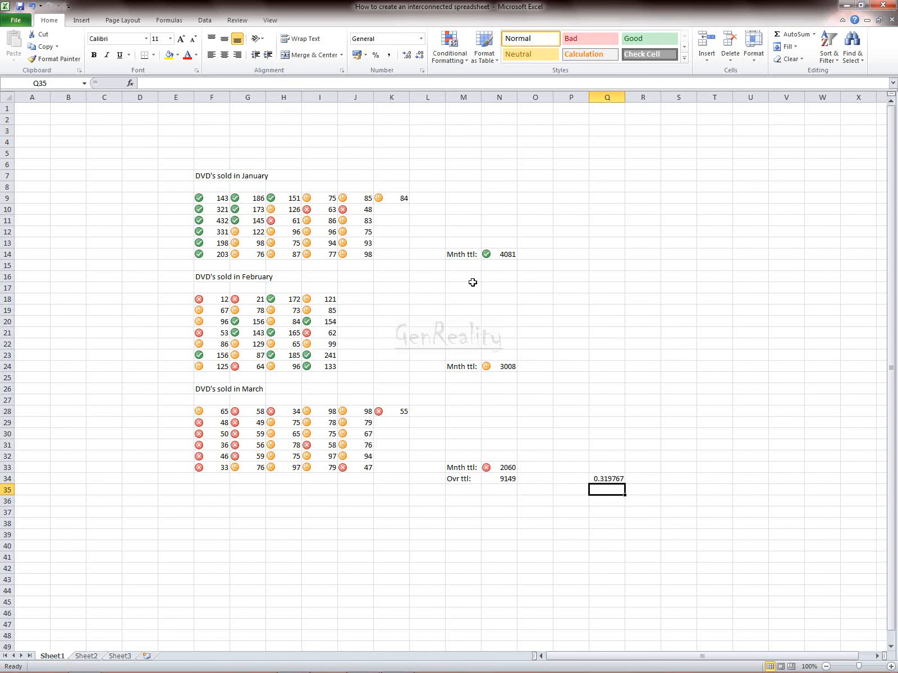
{"action": "left_click", "coordinate": [605, 479]}
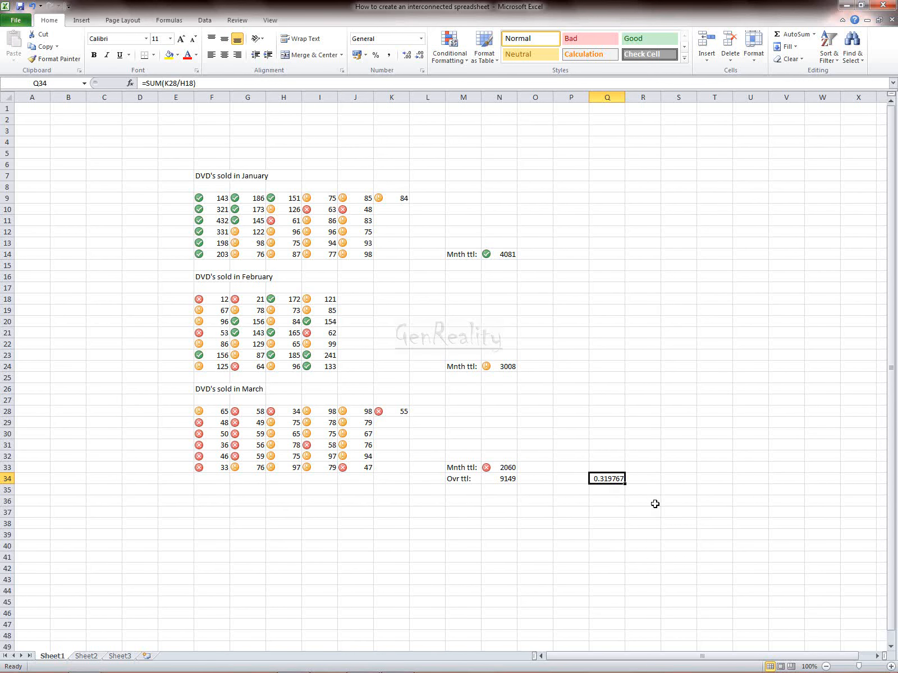